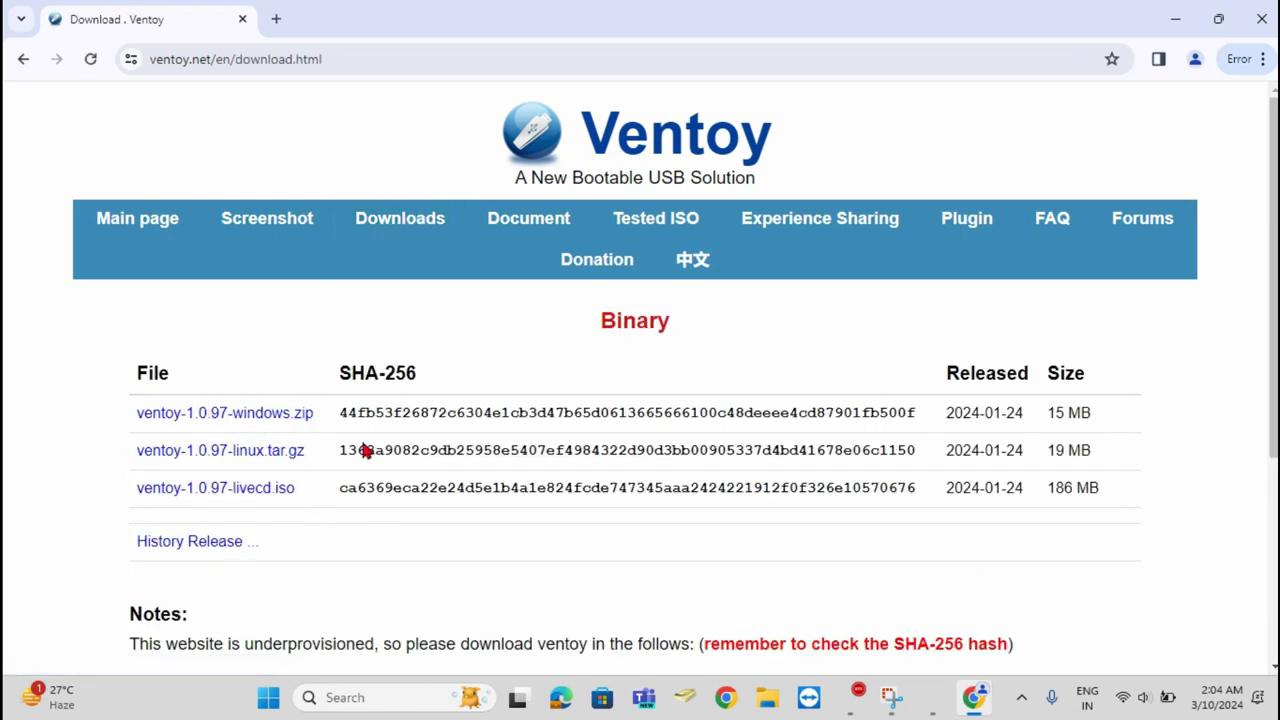
# Download ventoy-1.0.97-windows.zip through the SourceForge latest-version link and check the browser's downloads
pyautogui.click(255, 418)
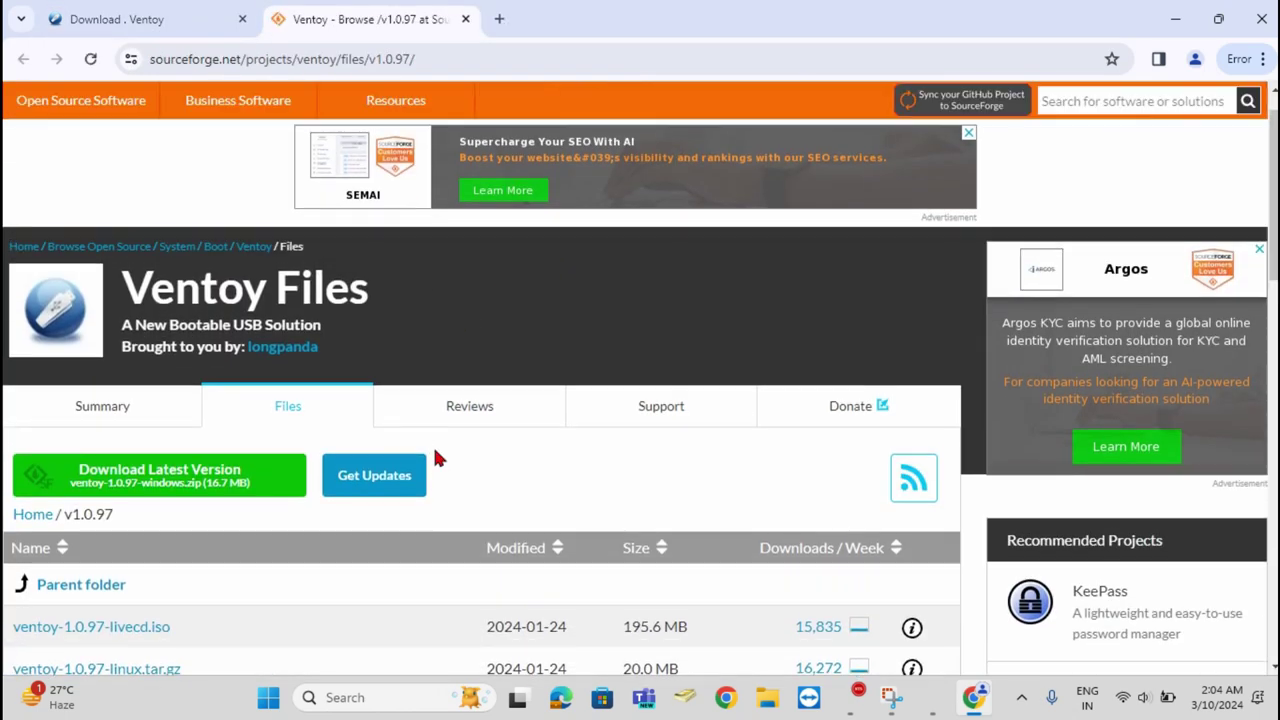
pyautogui.click(230, 481)
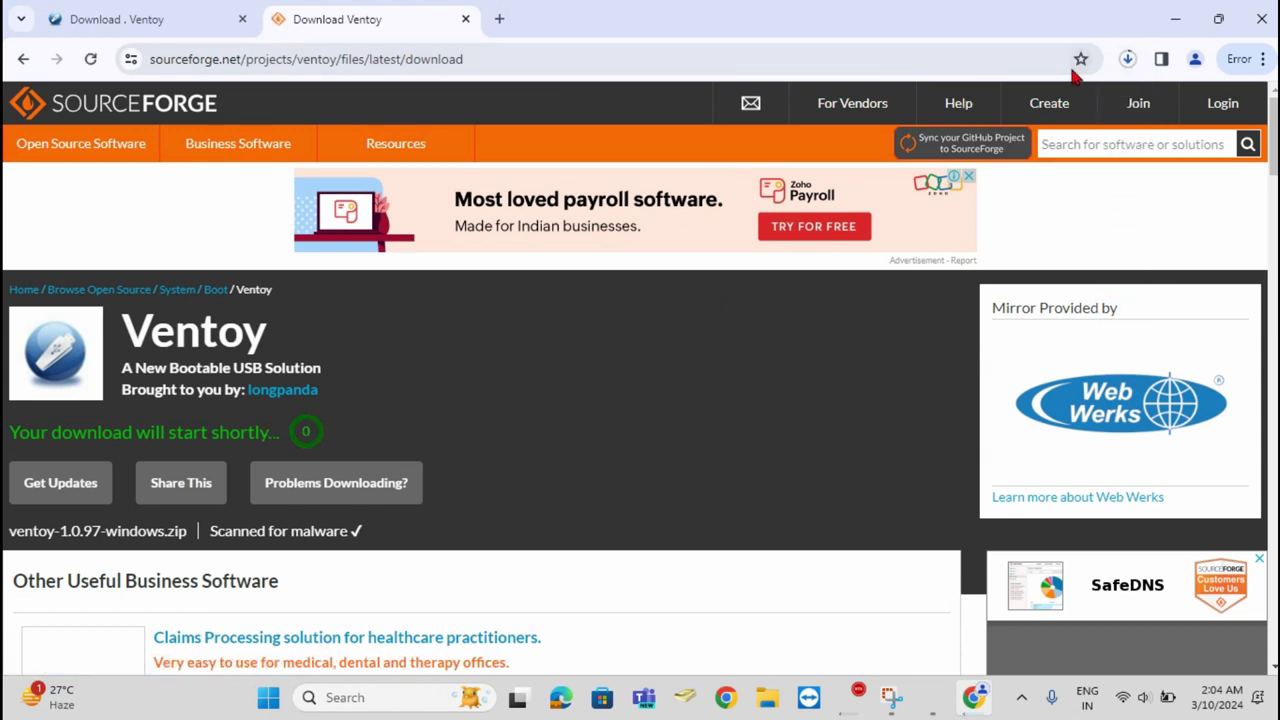
pyautogui.click(1128, 62)
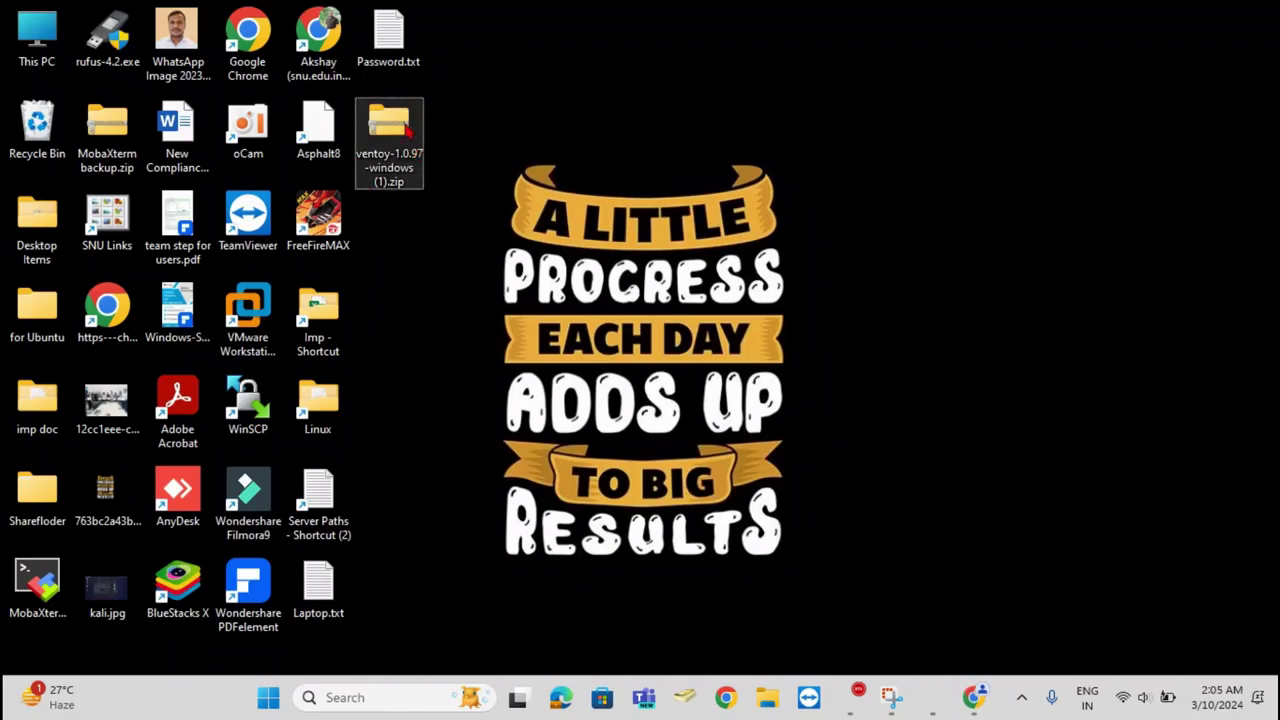
# Extract the ventoy-1.0.97-windows (1).zip archive into its own folder on the desktop
pyautogui.rightClick(404, 124)
pyautogui.click(473, 275)
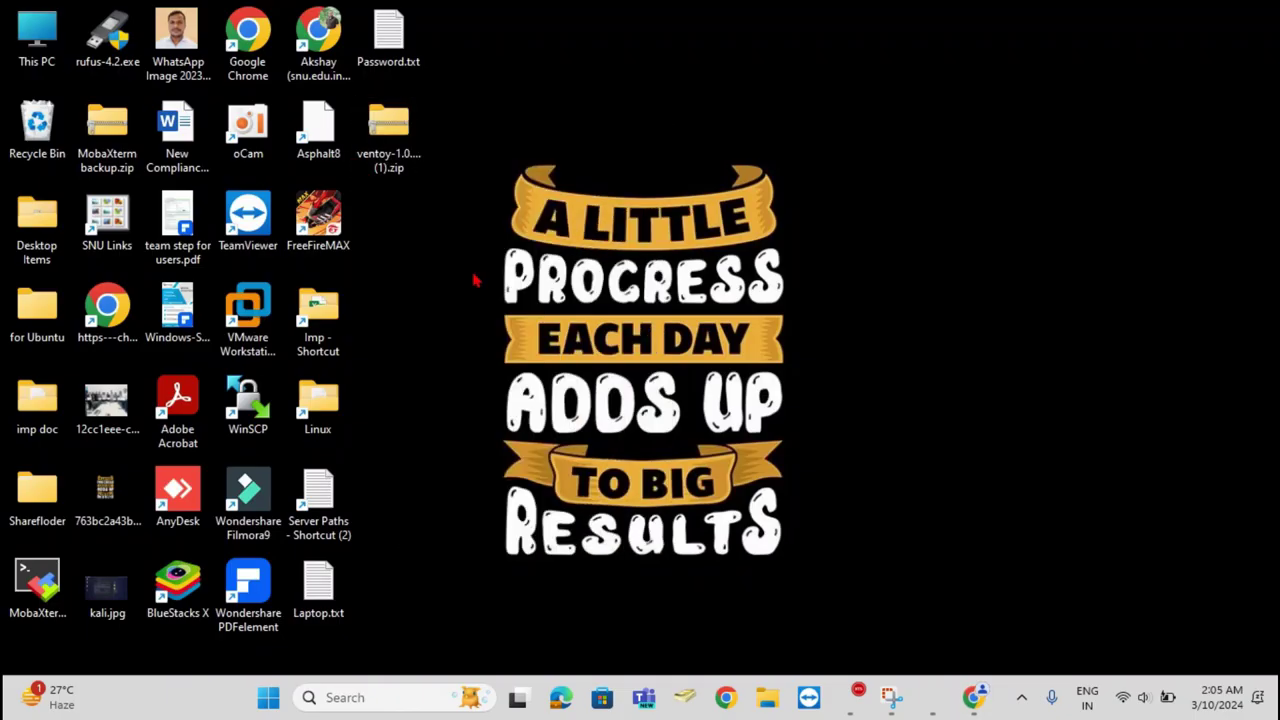
pyautogui.click(811, 528)
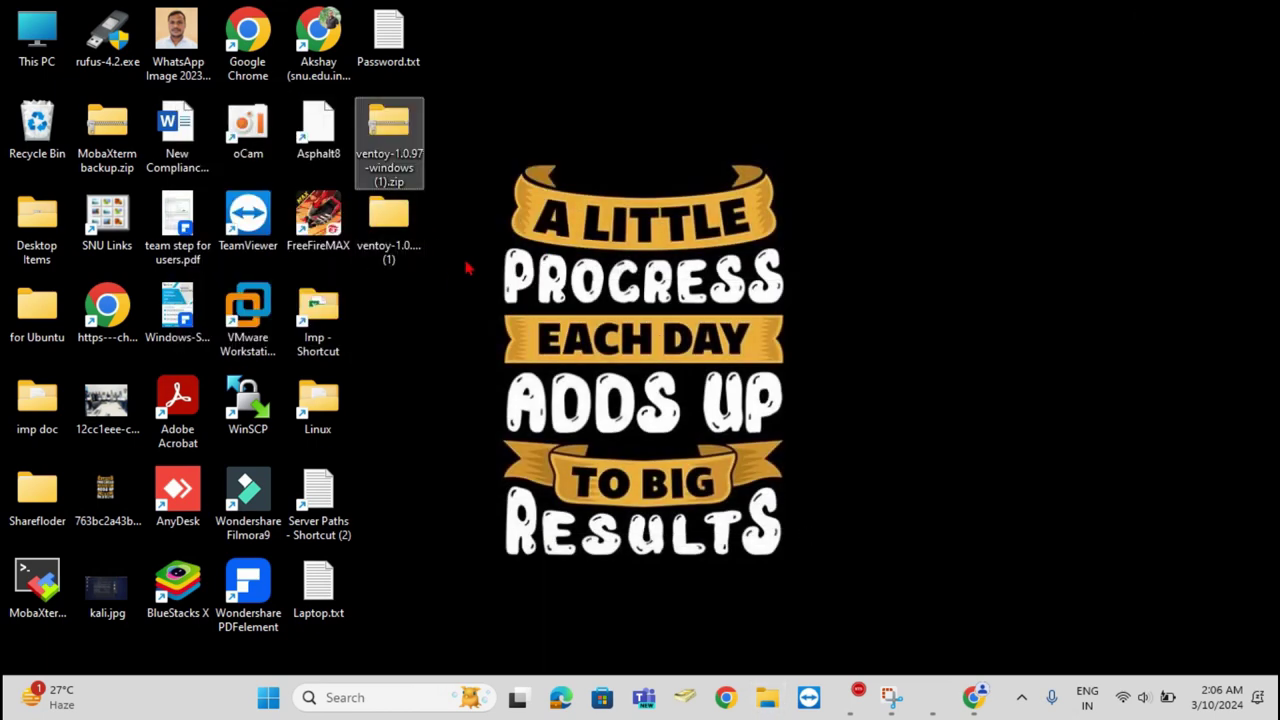
# Open the extracted ventoy-1.0.97 folder and launch Ventoy2Disk.exe
pyautogui.doubleClick(389, 216)
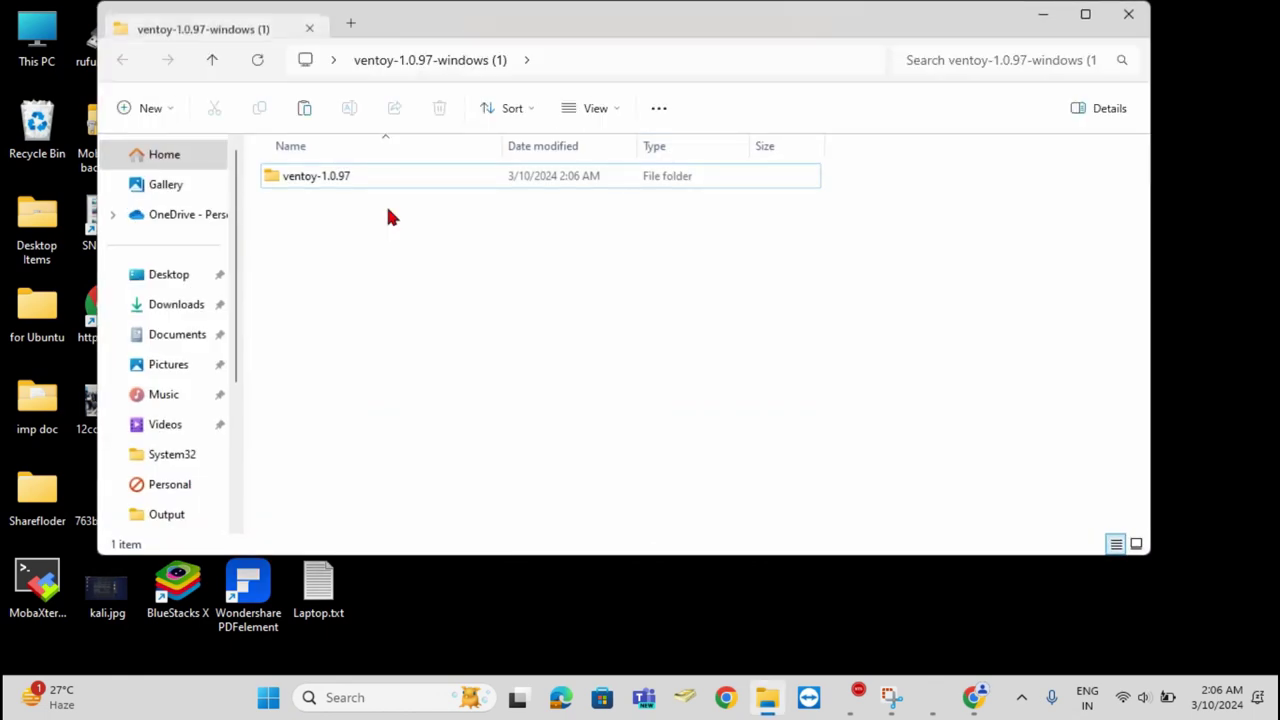
pyautogui.doubleClick(357, 186)
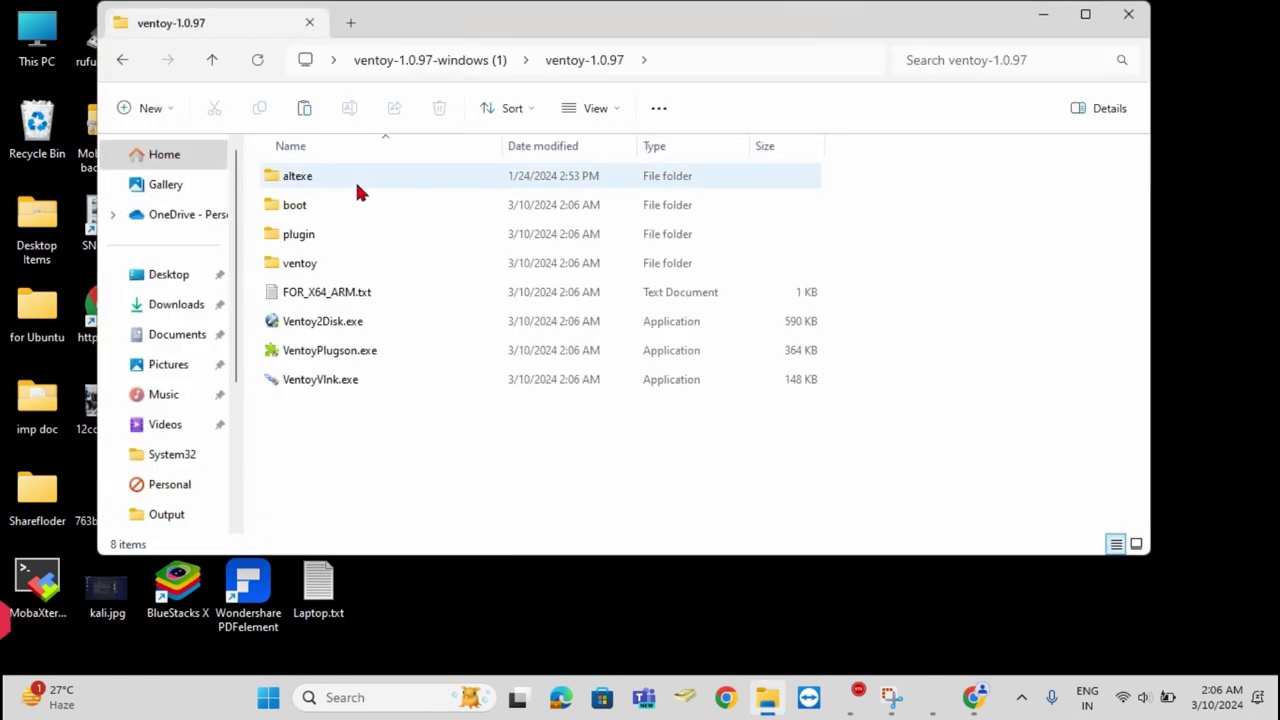
pyautogui.doubleClick(348, 336)
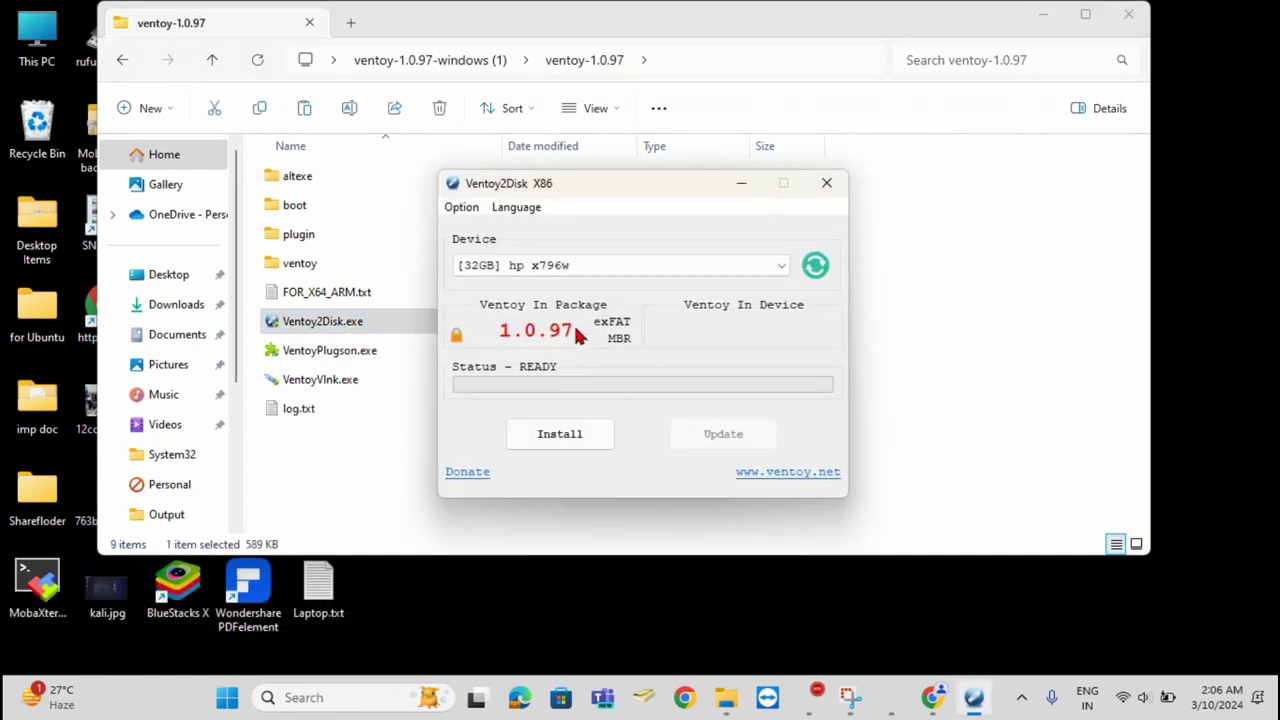
# Choose the 32GB hp x796w USB drive as the device and set the partition style to GPT
pyautogui.click(779, 268)
pyautogui.click(668, 284)
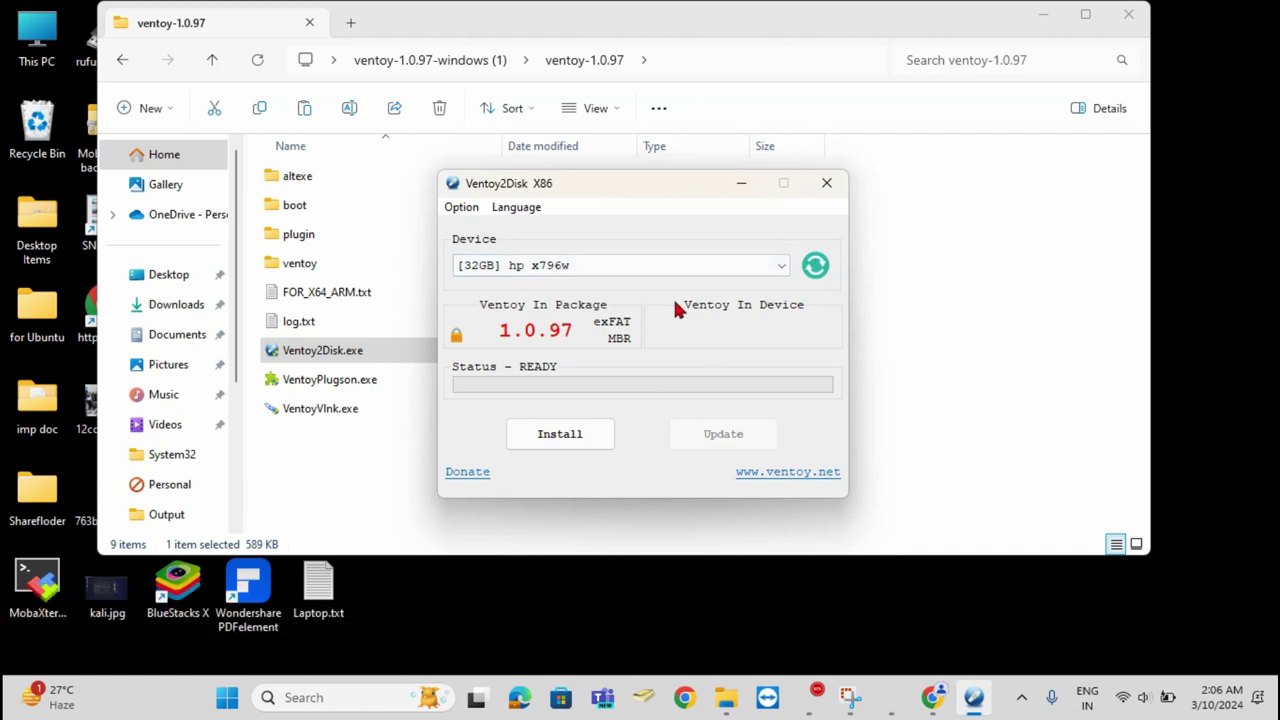
pyautogui.click(461, 208)
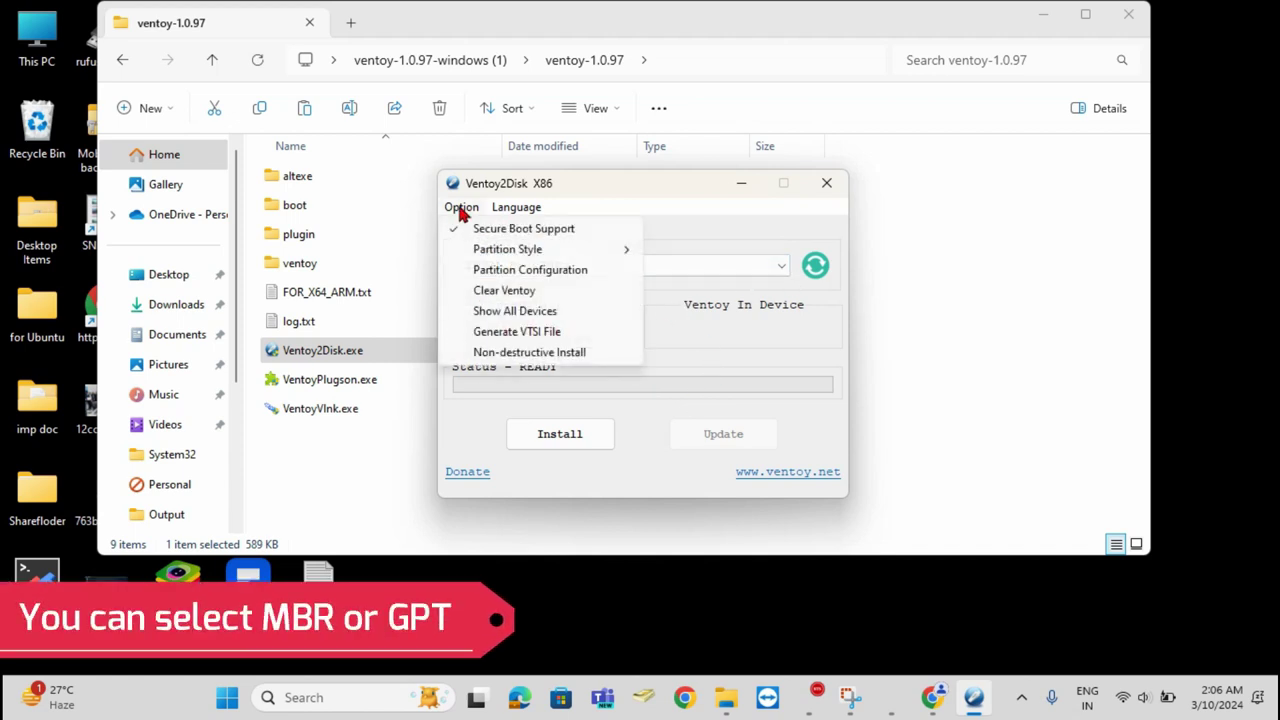
pyautogui.moveTo(480, 252)
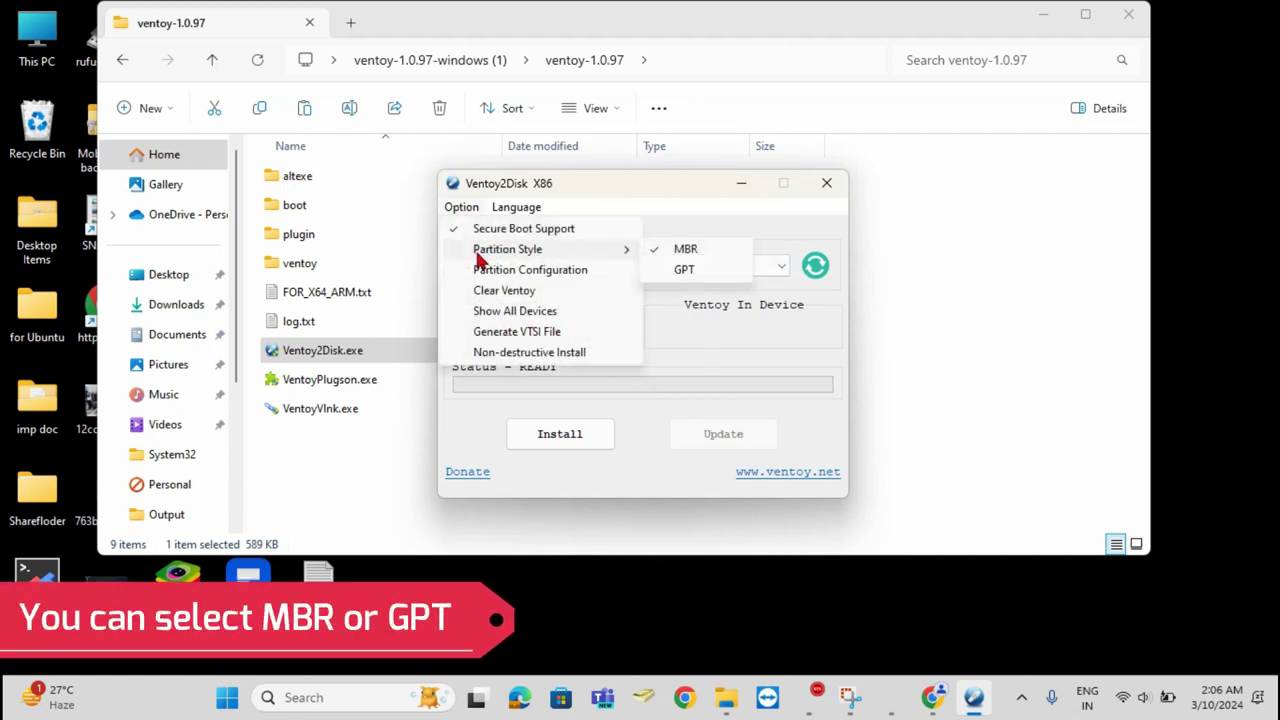
pyautogui.click(678, 270)
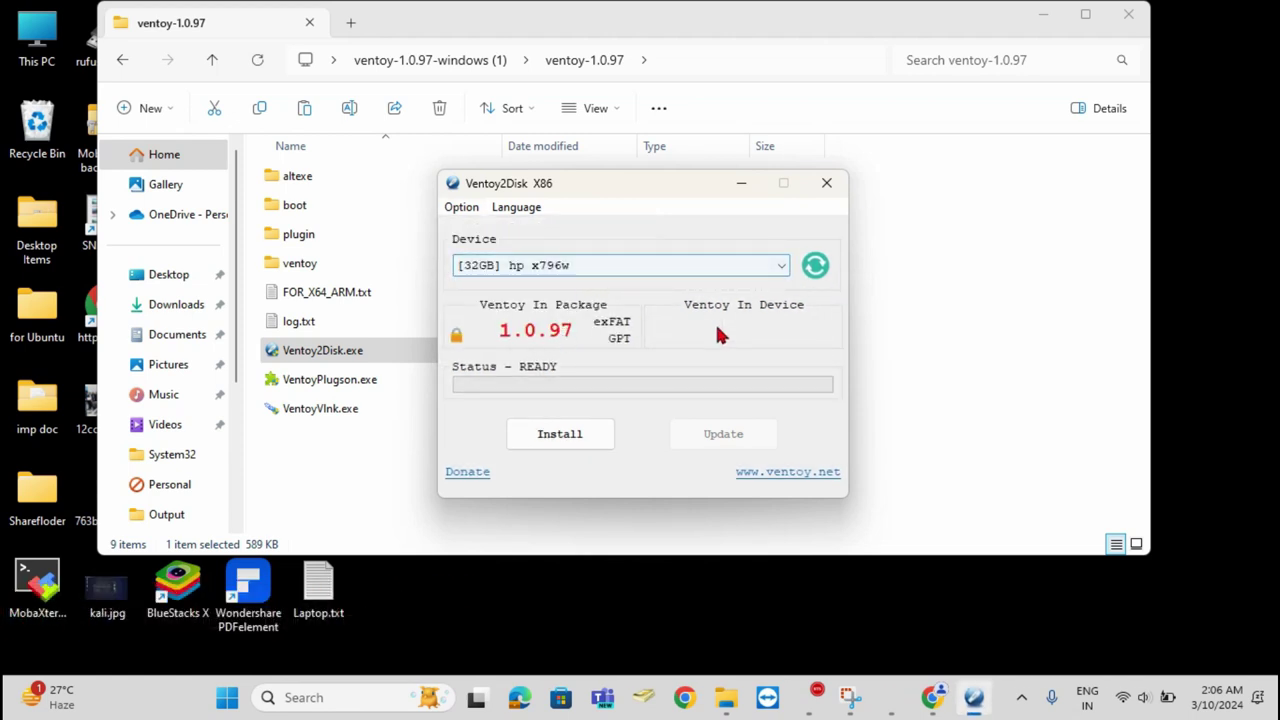
# Install Ventoy on the USB drive, accepting both formatting warnings, and close Ventoy2Disk once it is done
pyautogui.click(571, 440)
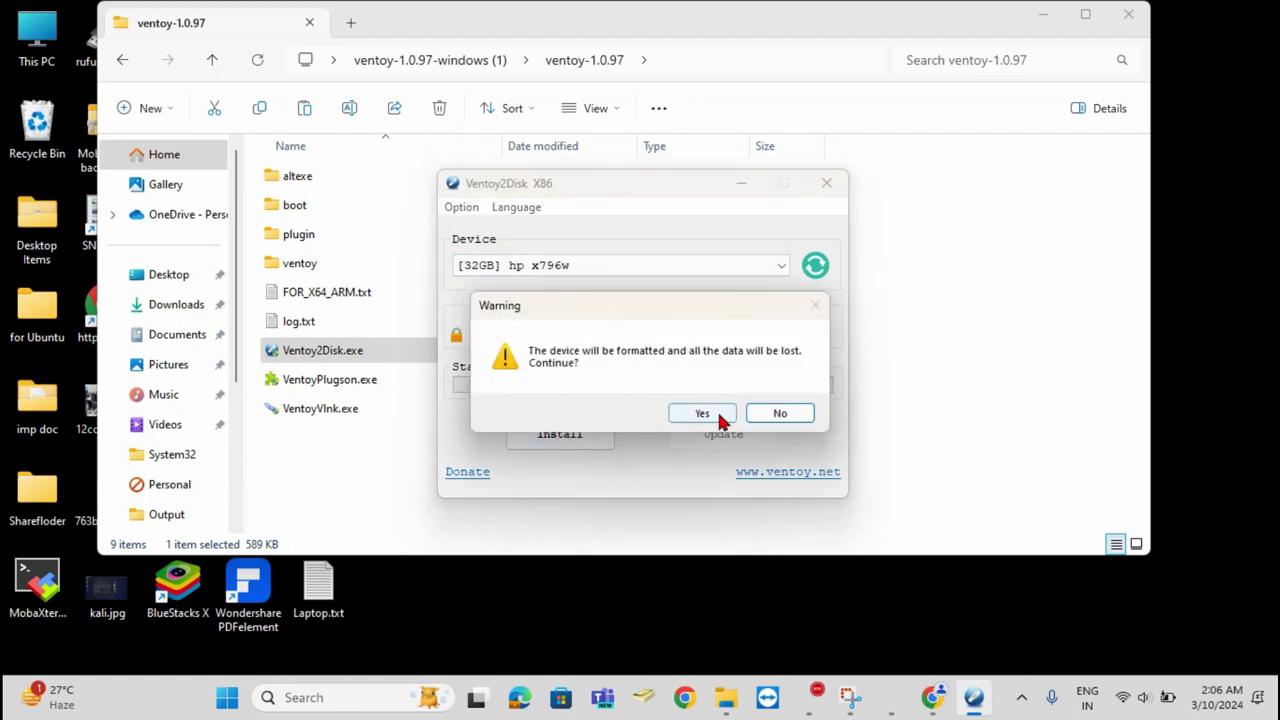
pyautogui.click(702, 414)
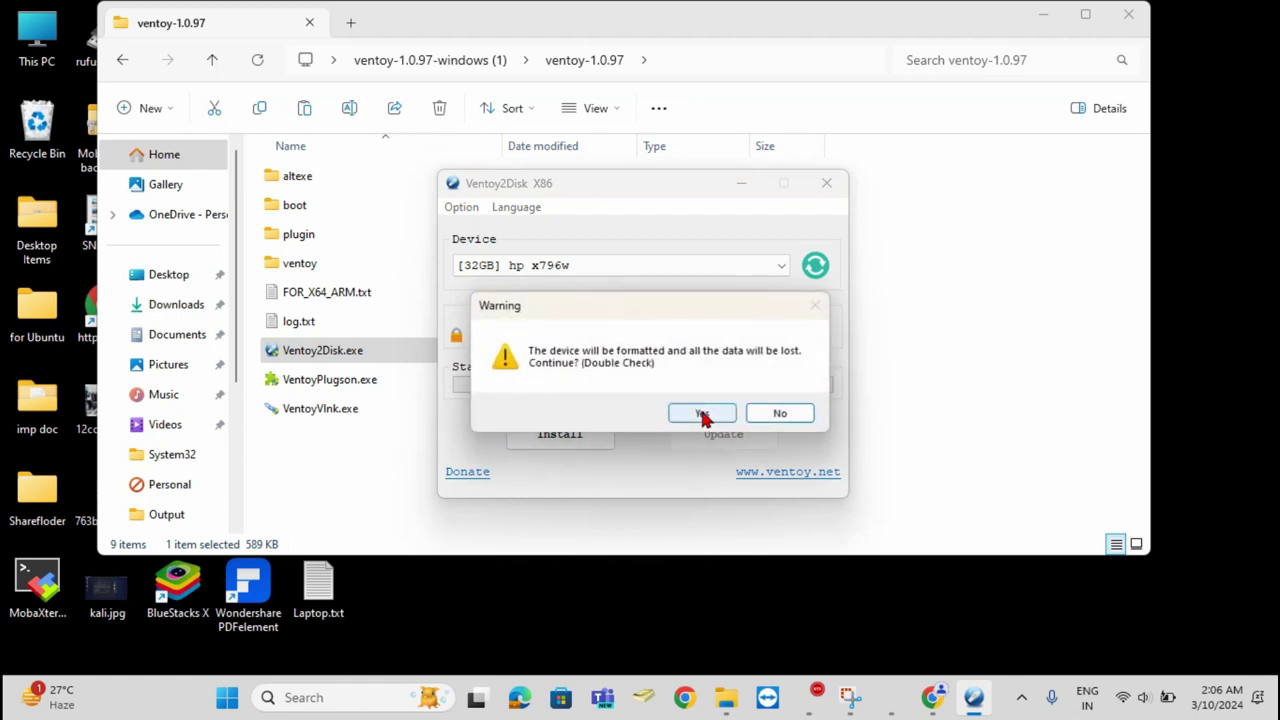
pyautogui.click(702, 414)
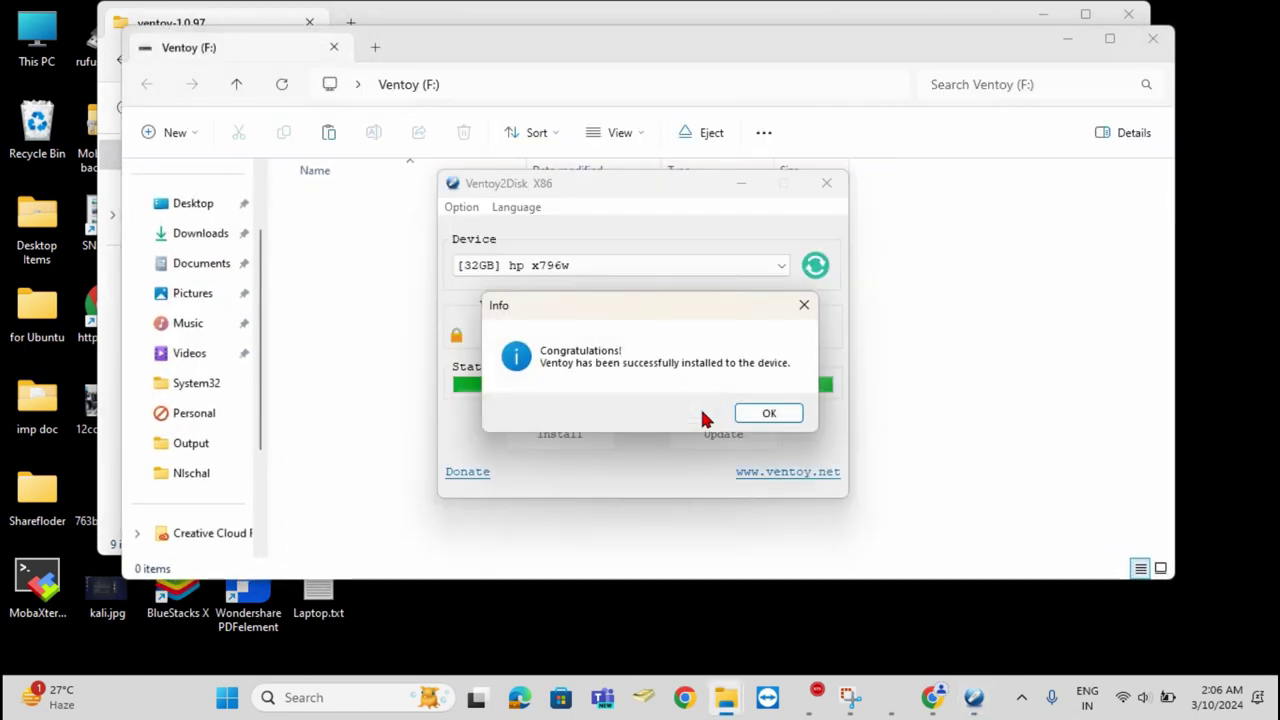
pyautogui.click(769, 414)
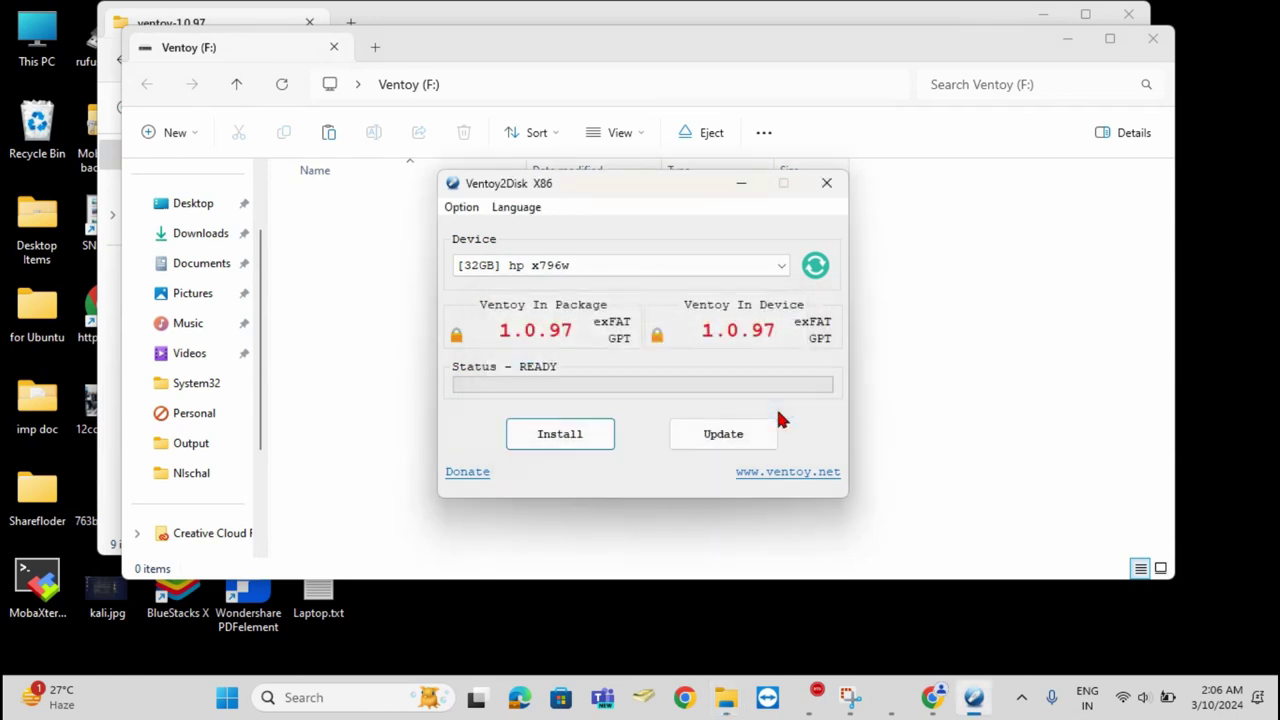
pyautogui.click(827, 186)
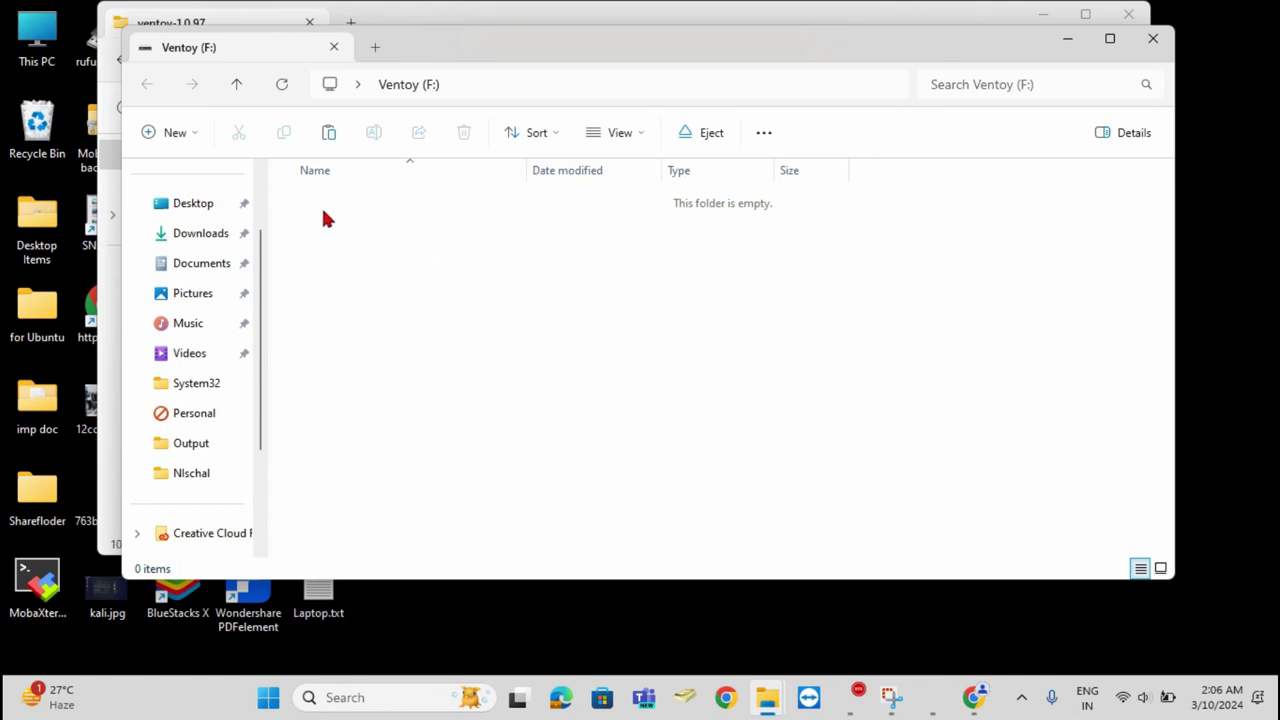
# Open the Ventoy (F:) drive from This PC and arrange its window side by side with the ventoy-1.0.97 folder window
pyautogui.scroll(-2, 260, 366)
pyautogui.click(185, 482)
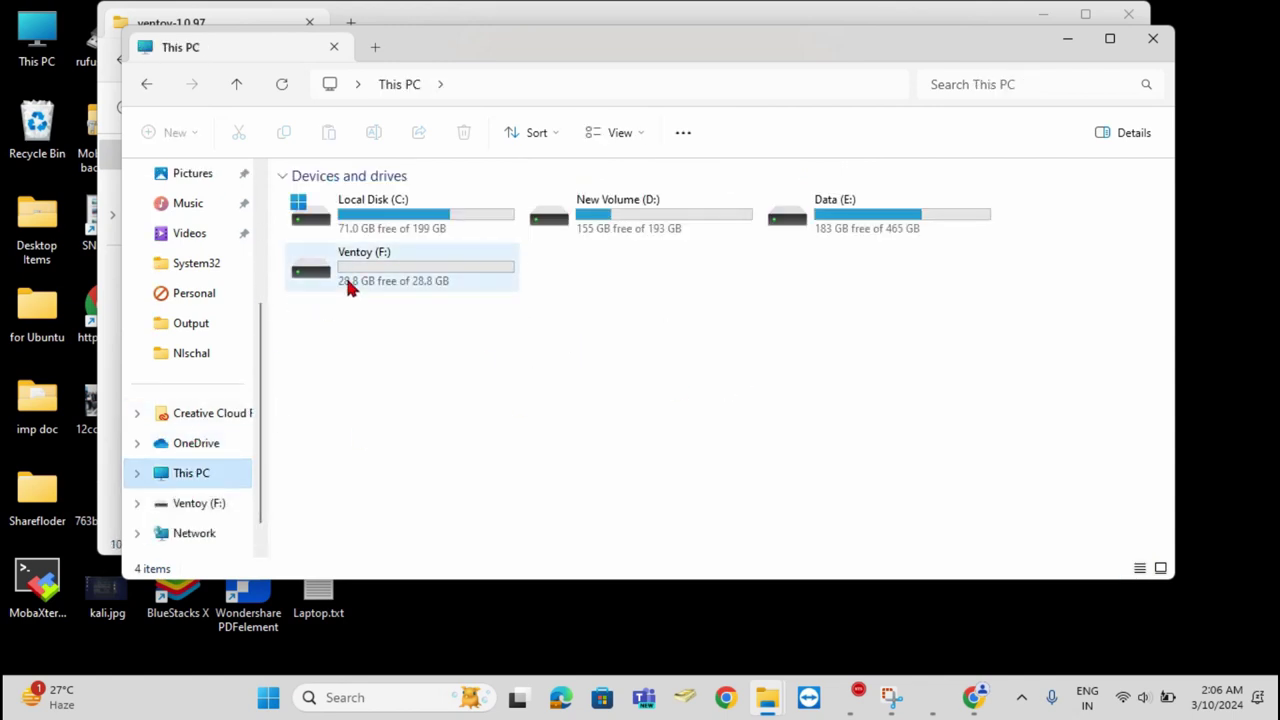
pyautogui.doubleClick(350, 278)
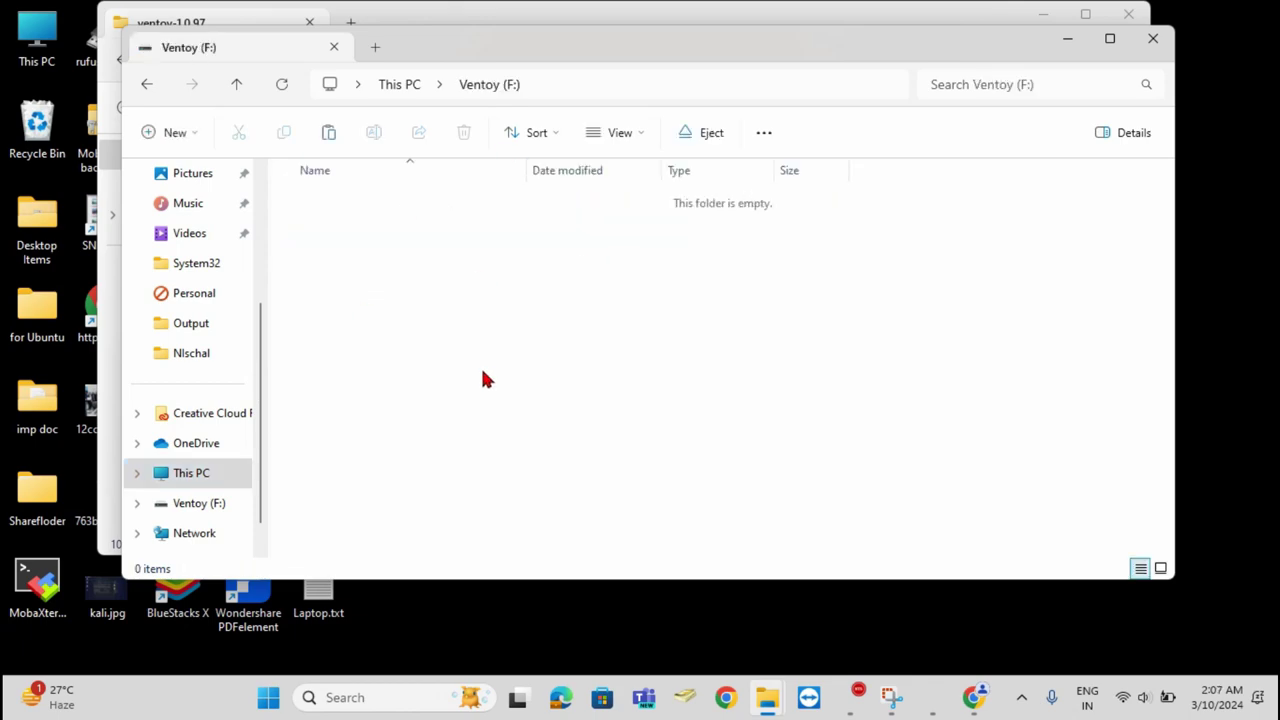
pyautogui.press('super+Right')
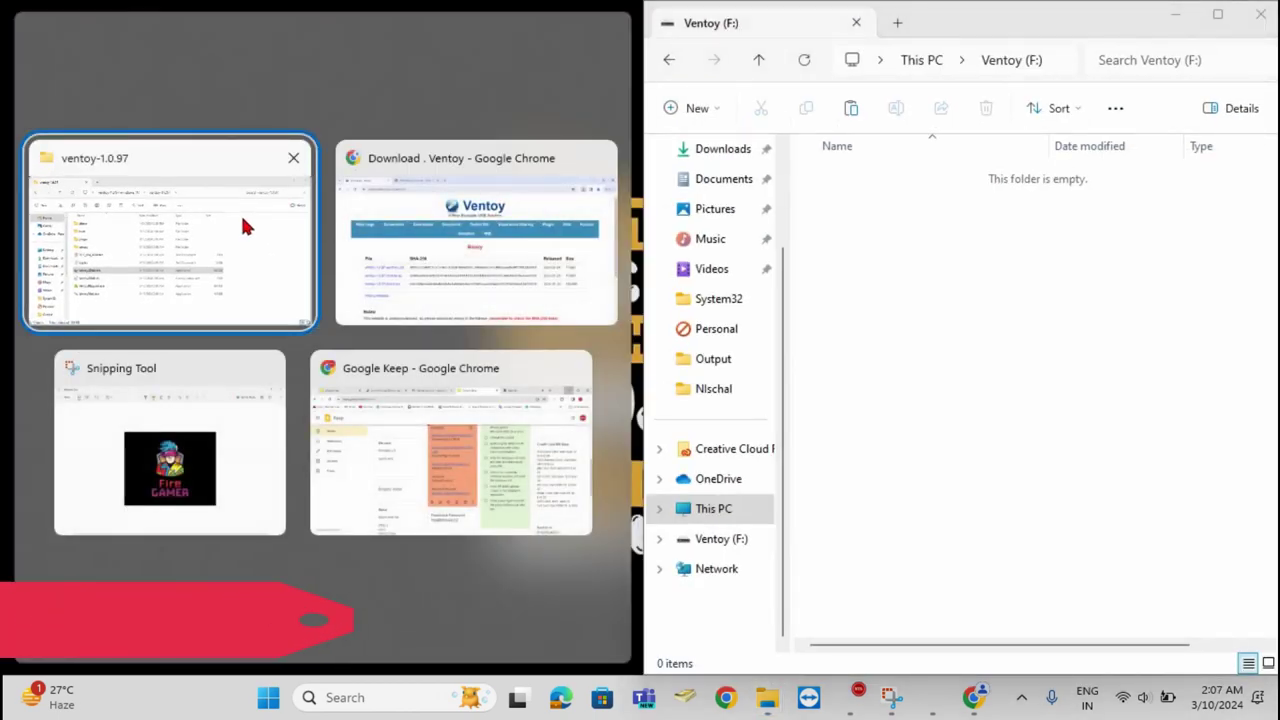
pyautogui.click(240, 222)
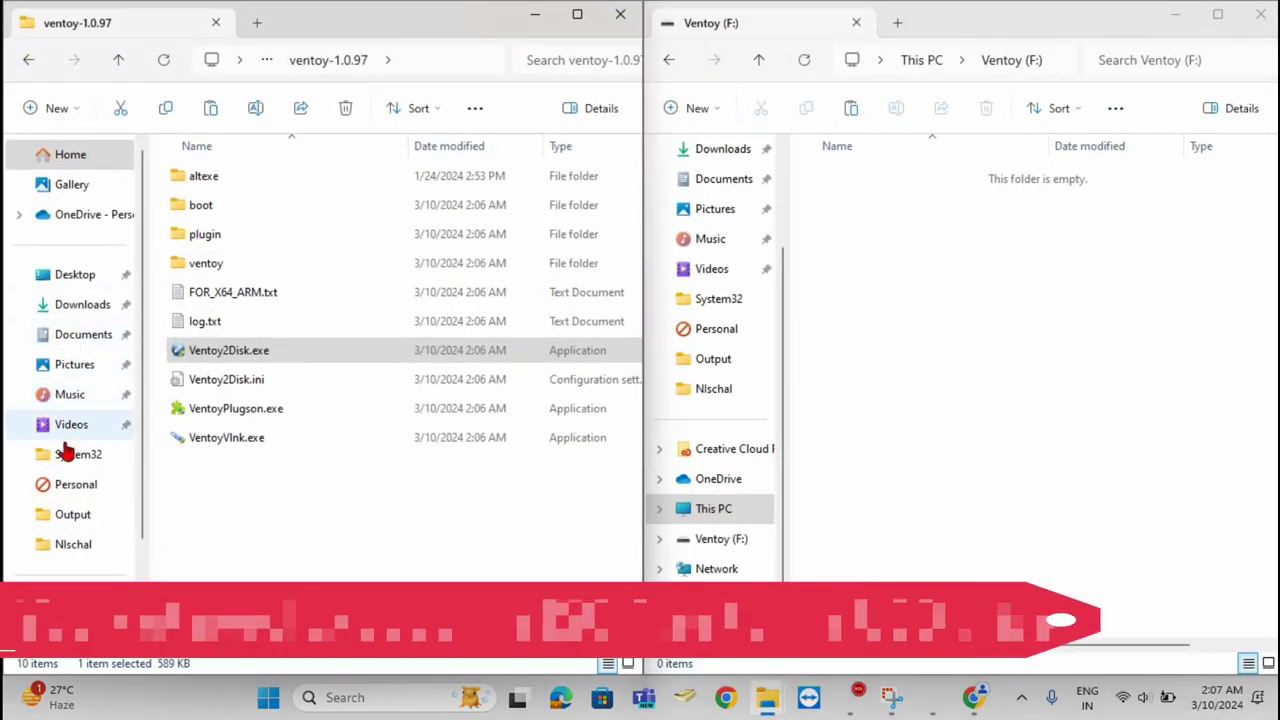
# Browse to the ISO folder inside Backup on Data (E:) in the window beside the Ventoy drive
pyautogui.click(78, 541)
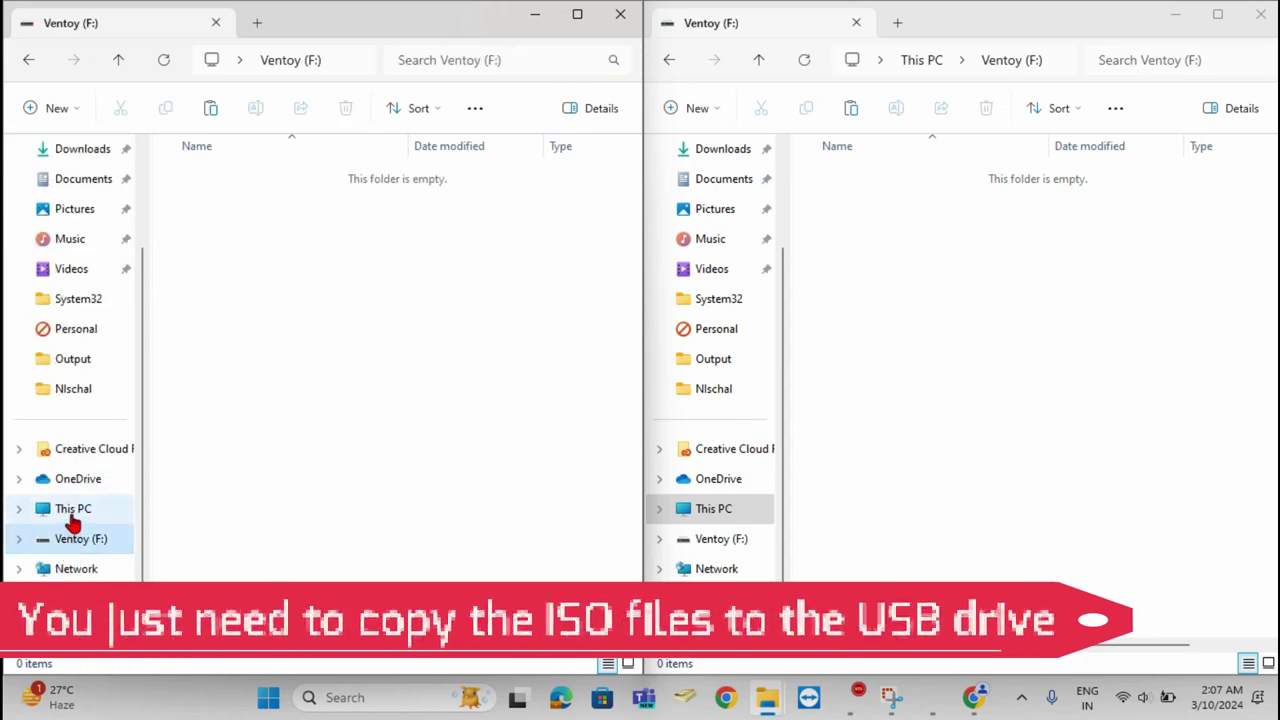
pyautogui.click(74, 510)
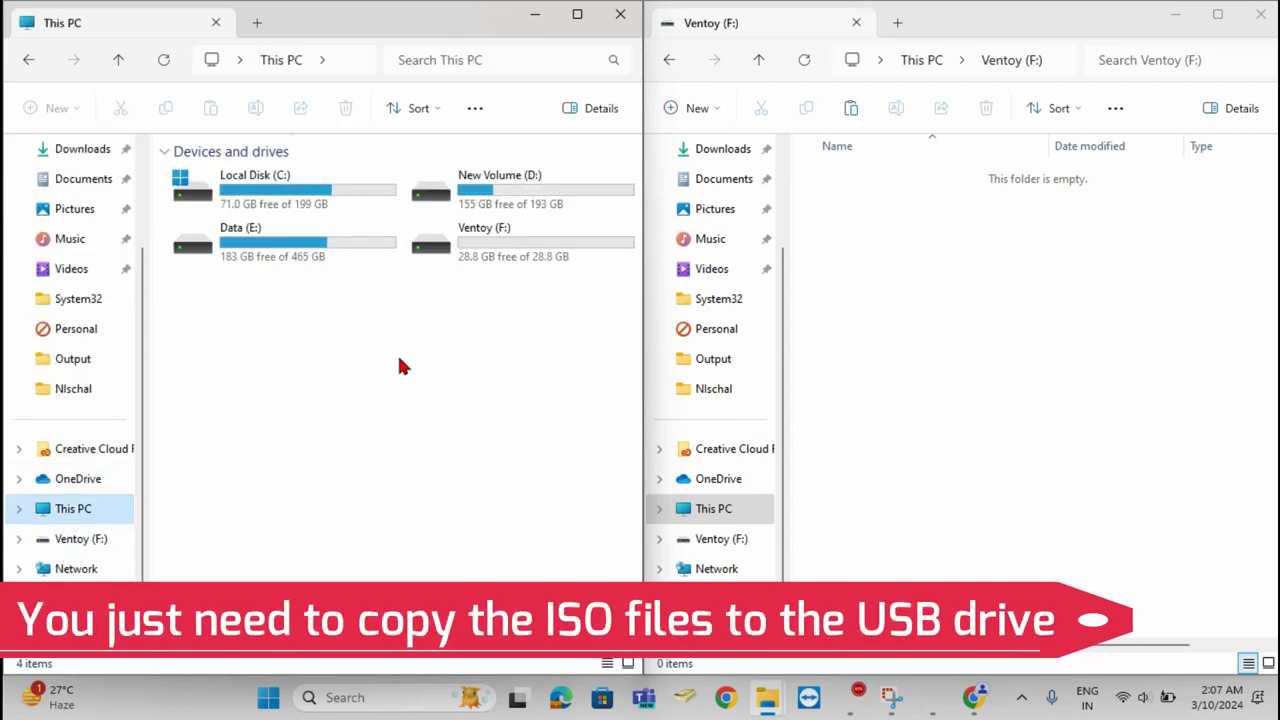
pyautogui.doubleClick(309, 258)
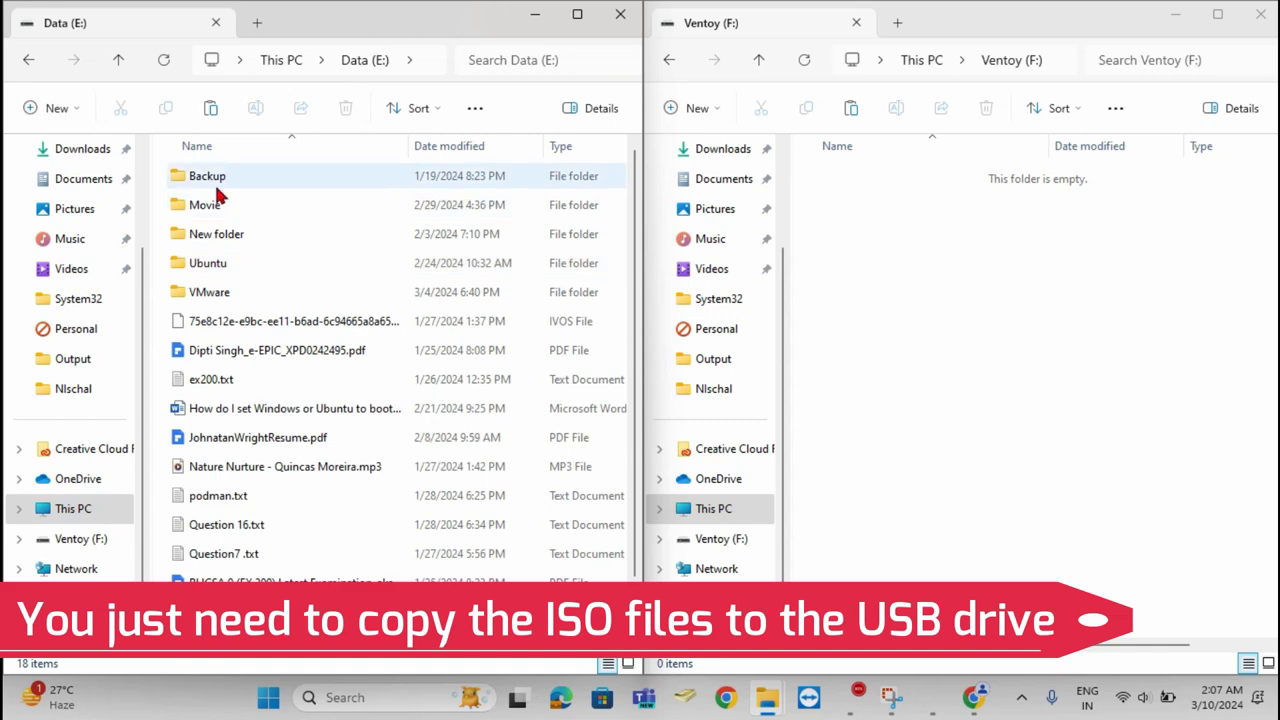
pyautogui.click(215, 186)
pyautogui.doubleClick(215, 186)
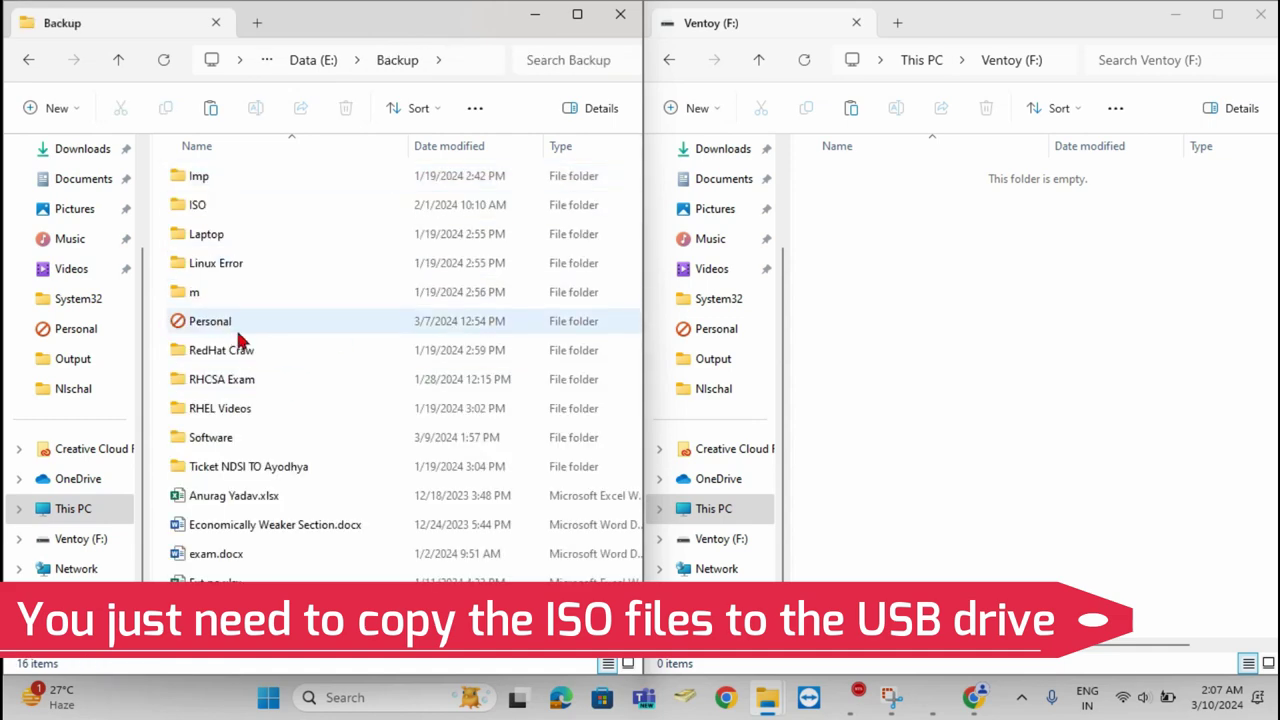
pyautogui.doubleClick(207, 204)
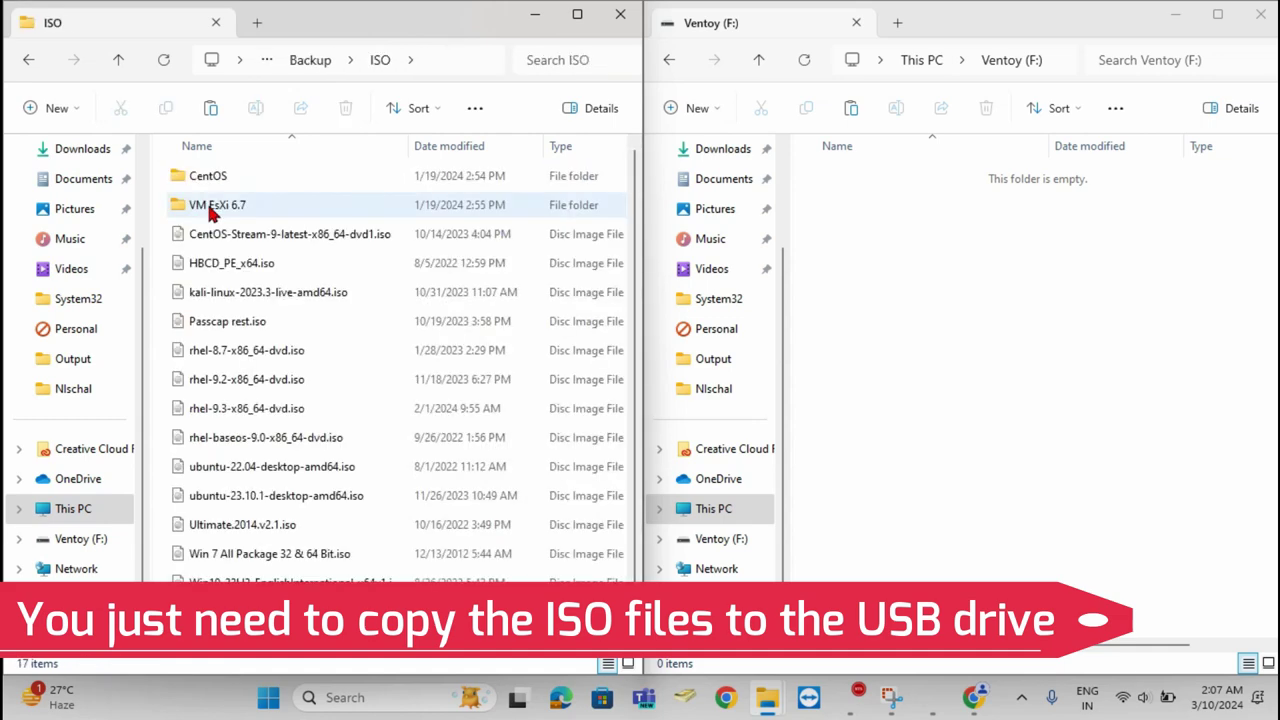
# Try to copy Win11_23H2_EnglishInternational_x64.iso from the ISO folder to the Ventoy (F:) drive
pyautogui.scroll(-1, 248, 363)
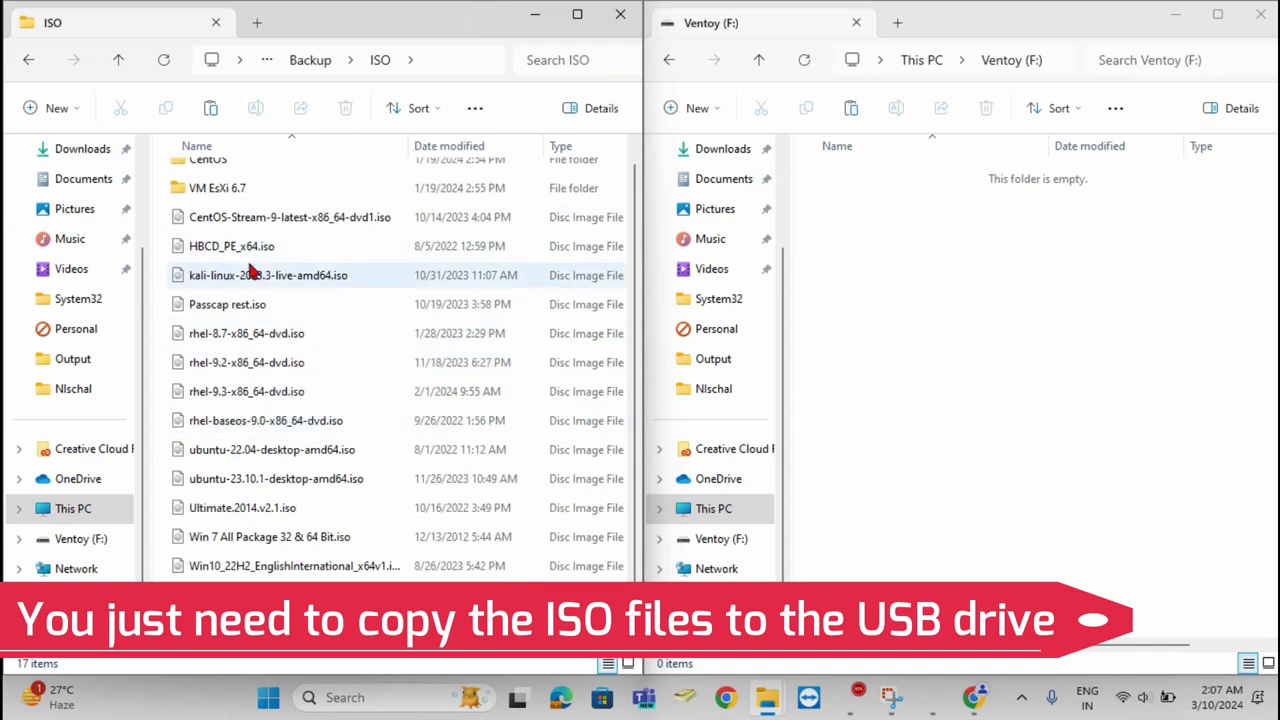
pyautogui.click(290, 594)
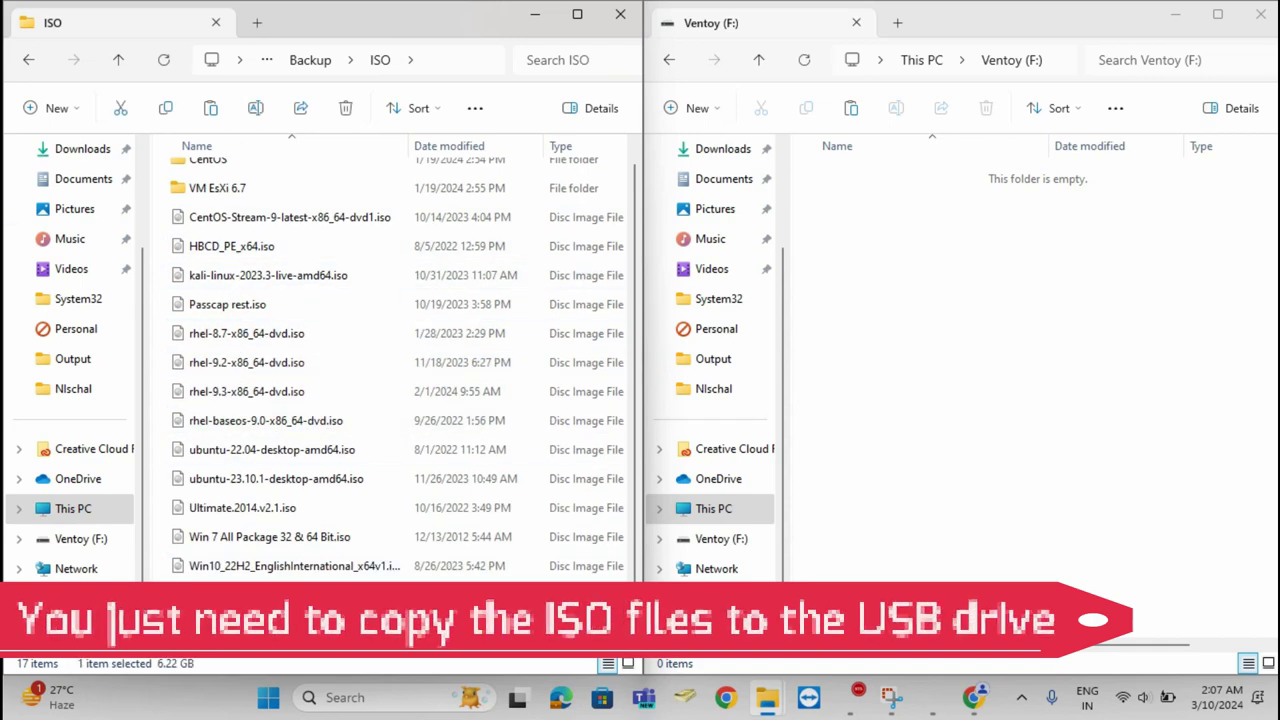
pyautogui.rightClick(262, 588)
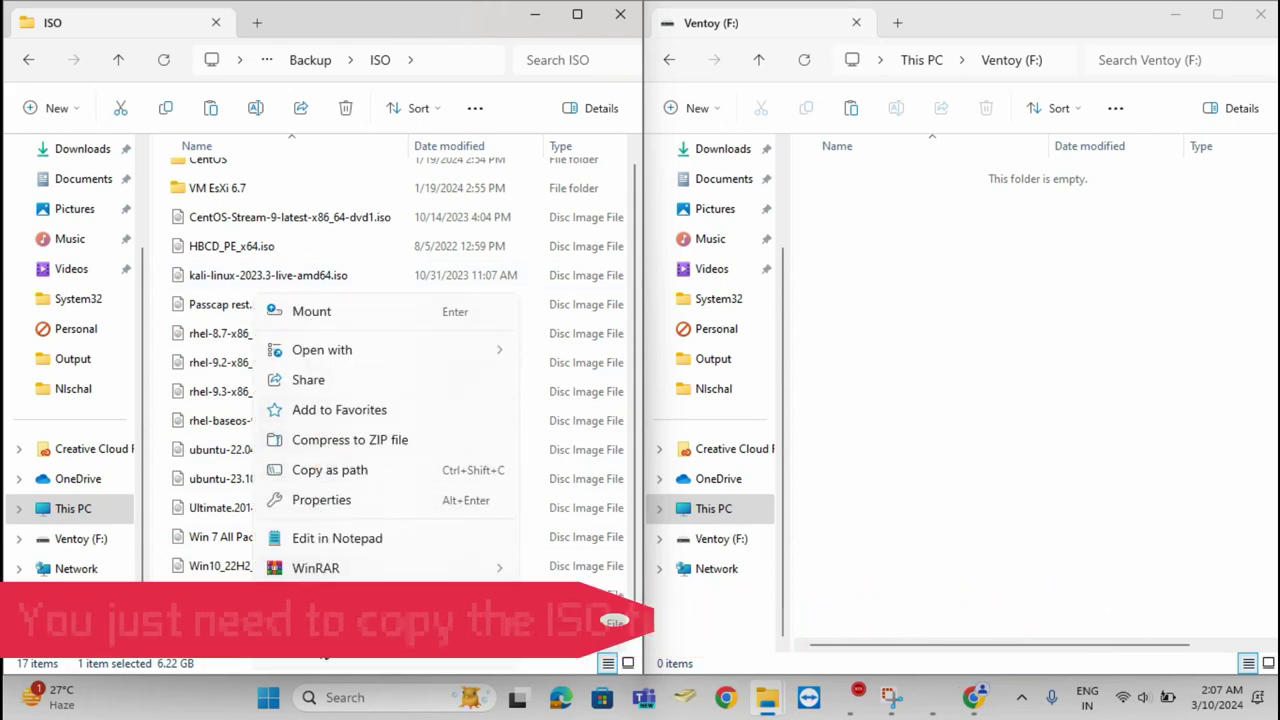
pyautogui.click(314, 650)
pyautogui.rightClick(930, 369)
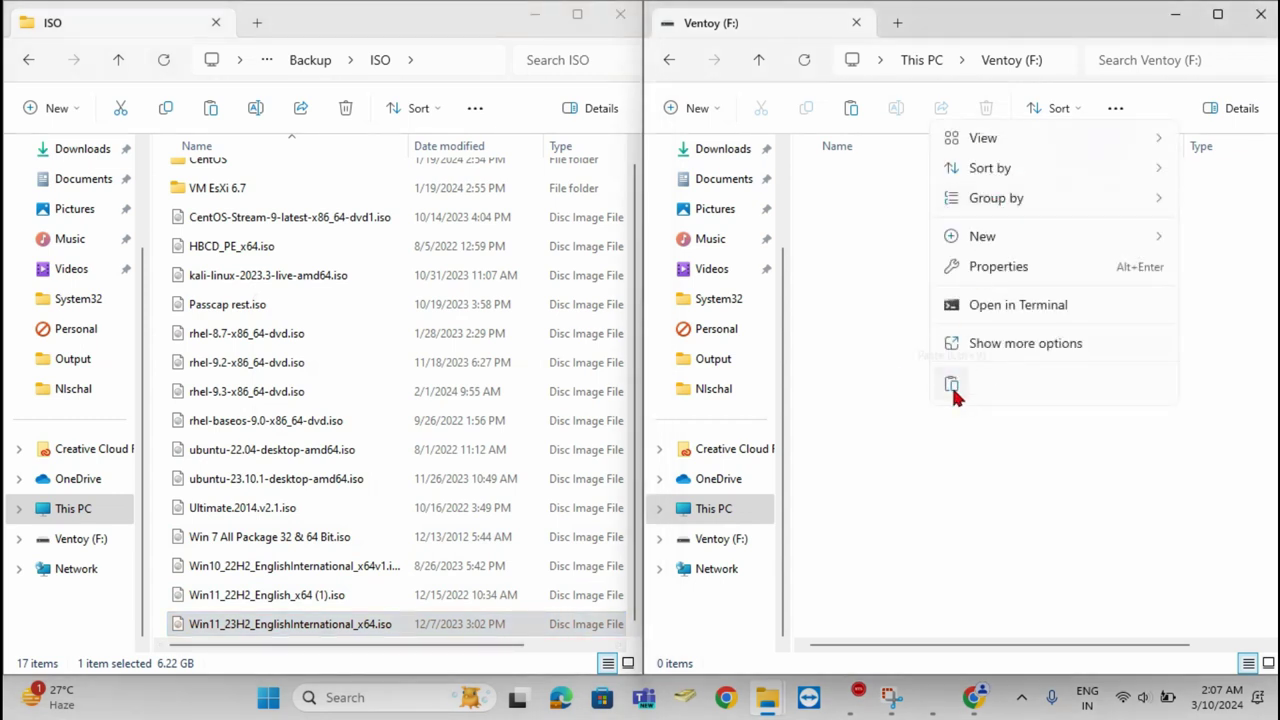
pyautogui.click(951, 386)
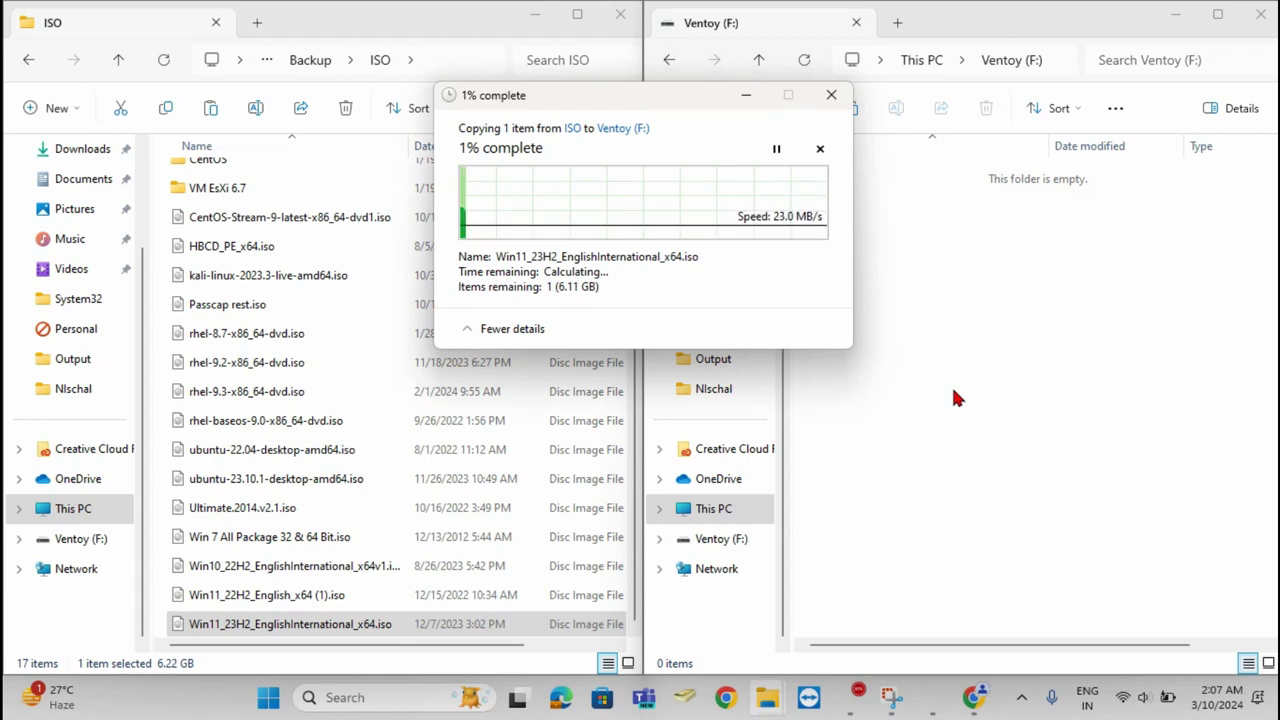
pyautogui.moveTo(583, 97); pyautogui.dragTo(607, 234)
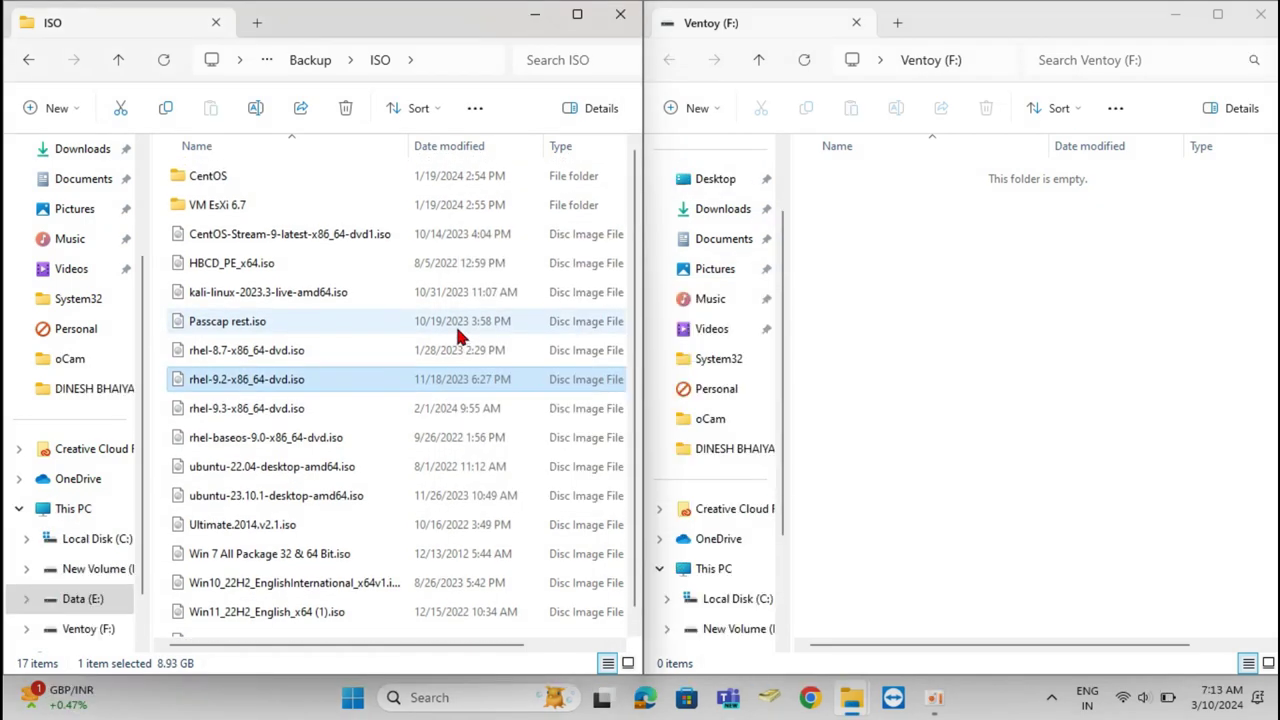
# Copy Win11_22H2_English_x64 (1).iso and the Win10_22H2_EnglishInternational ISO from the ISO folder to the Ventoy (F:) drive
pyautogui.click(212, 610)
pyautogui.rightClick(212, 598)
pyautogui.click(263, 486)
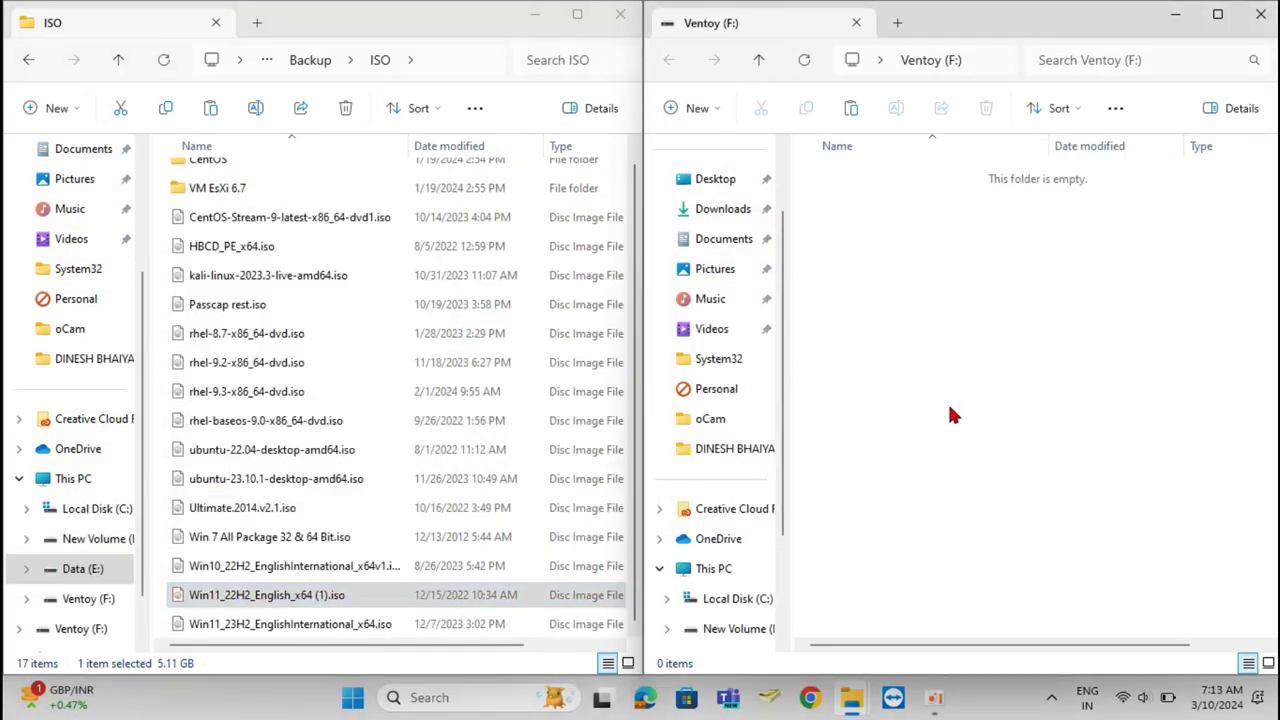
pyautogui.hotkey('ctrl', 'v')
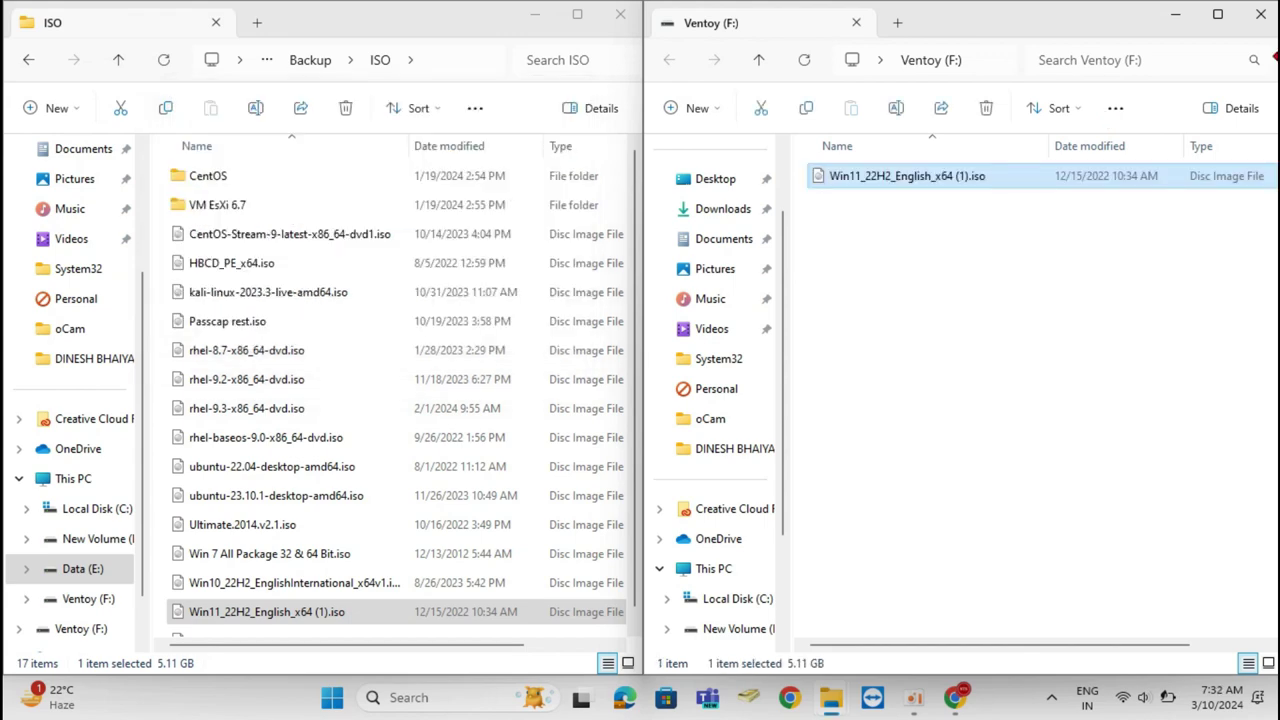
pyautogui.click(328, 578)
pyautogui.moveTo(329, 580); pyautogui.dragTo(868, 486)
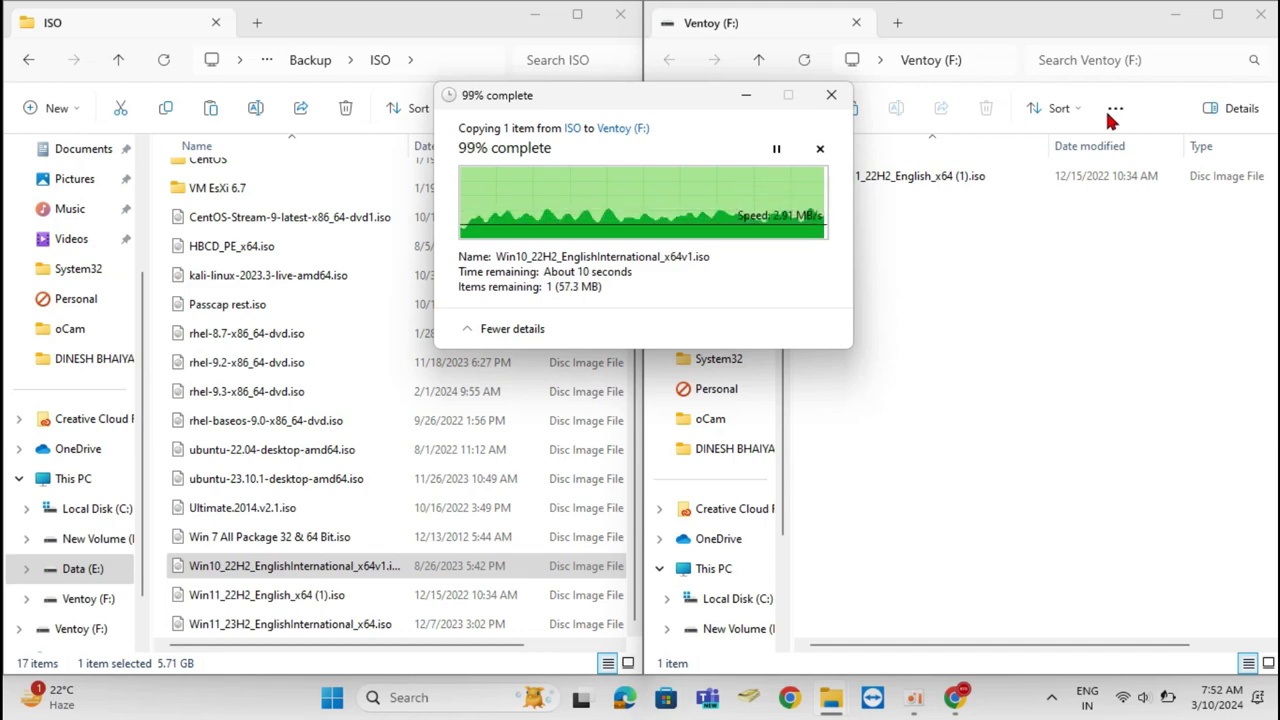
# Copy ubuntu-22.04-desktop-amd64.iso and kali-linux-2023.3-live-amd64.iso from the ISO folder to the Ventoy (F:) drive
pyautogui.click(272, 449)
pyautogui.moveTo(272, 449); pyautogui.dragTo(1011, 457)
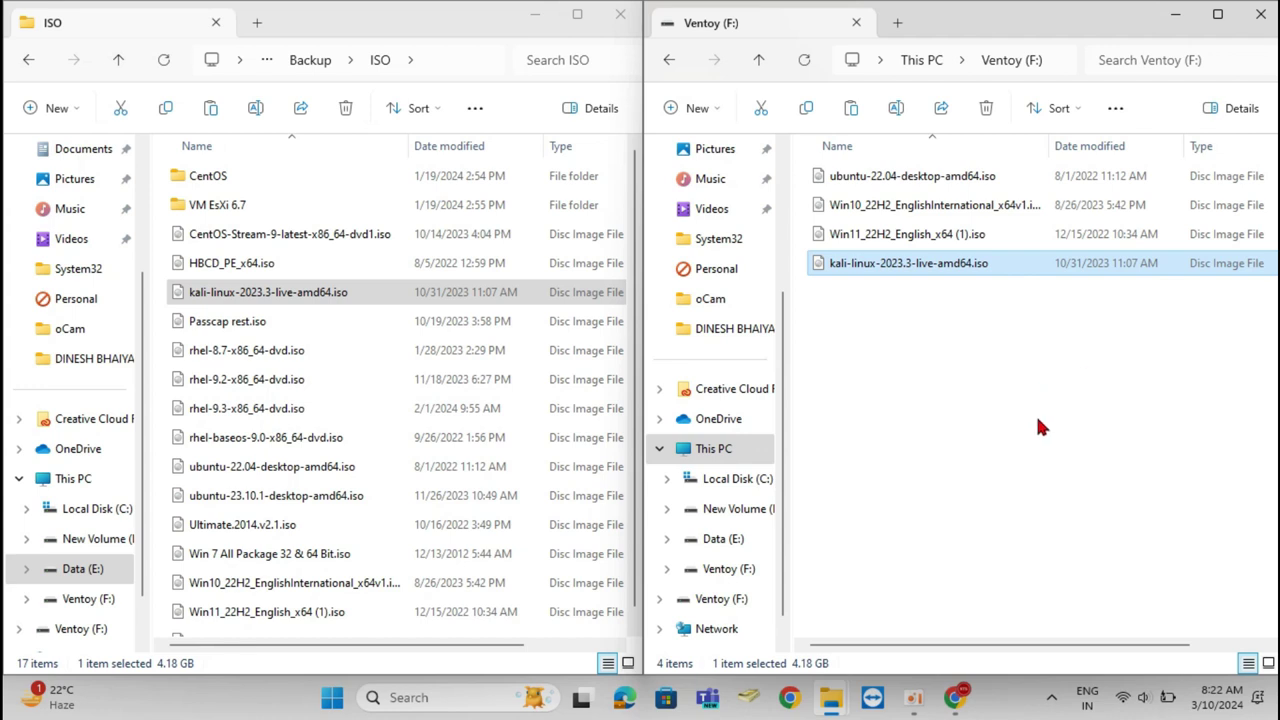
pyautogui.click(906, 390)
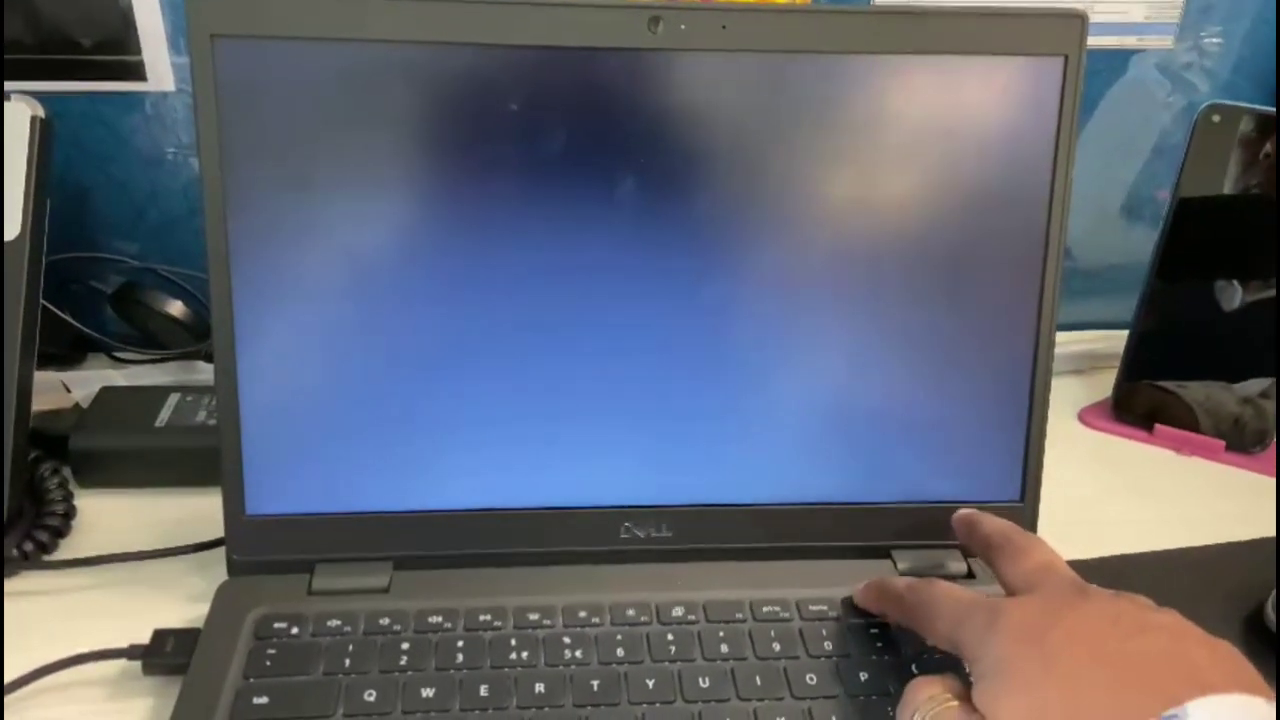
# Open the laptop's one-time boot menu at startup and boot from the UEFI HP x796w USB drive
pyautogui.press('F12')
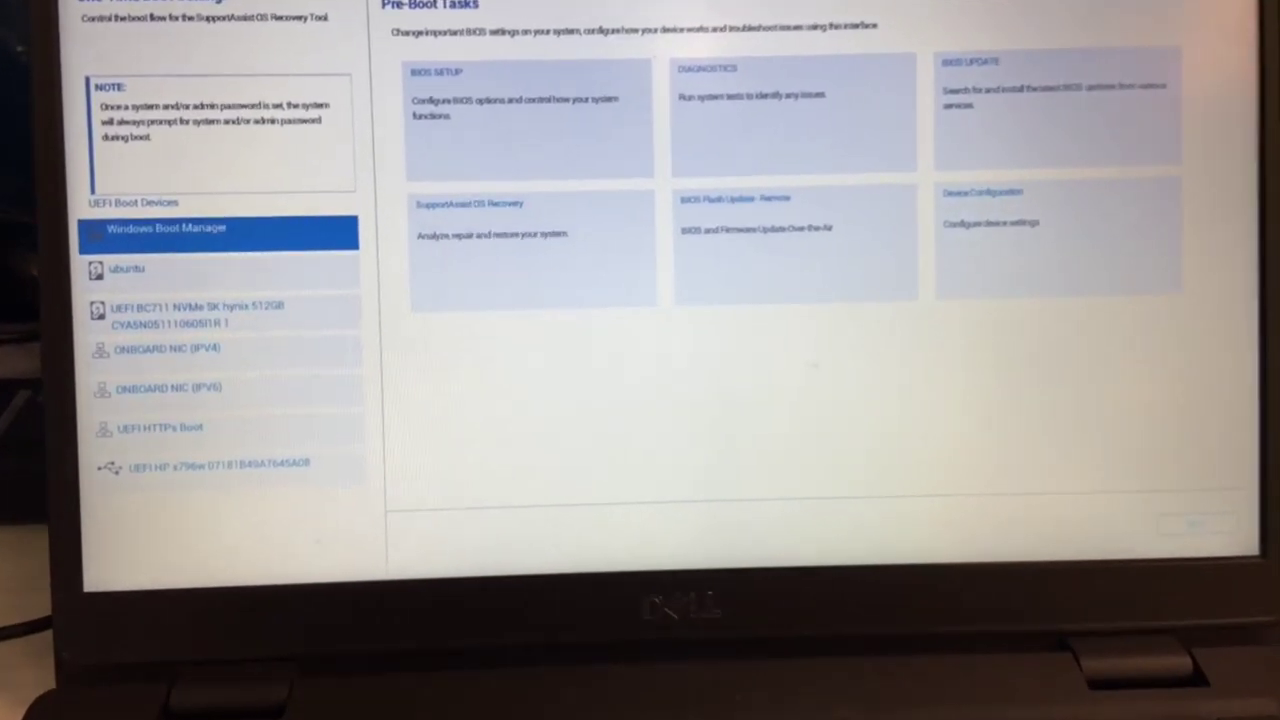
pyautogui.press('Down')
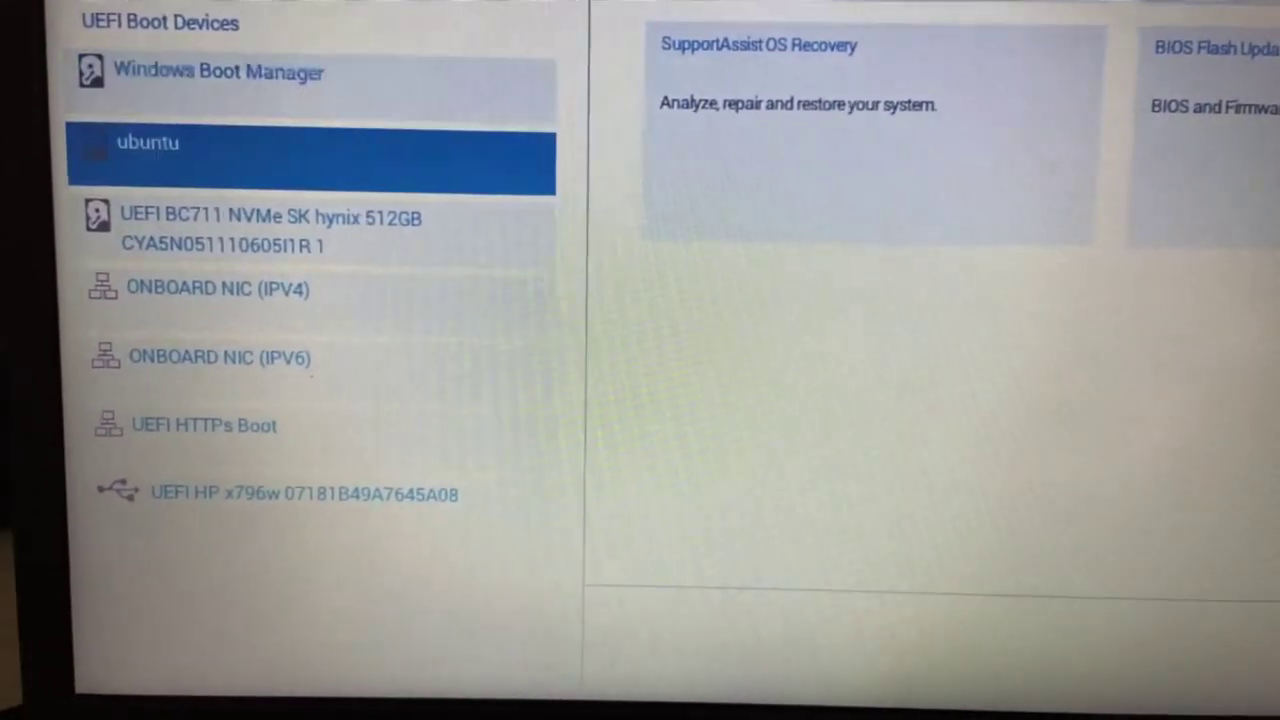
pyautogui.press('Down')
pyautogui.press('Down')
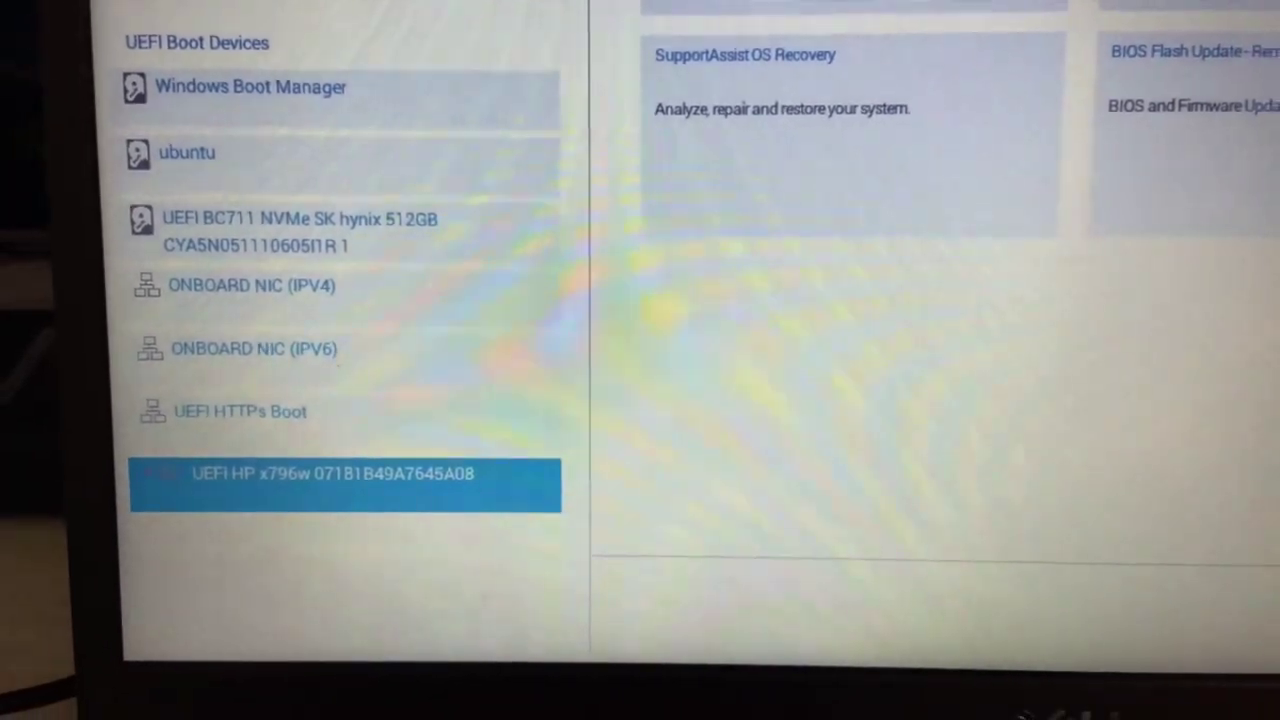
pyautogui.press('Return')
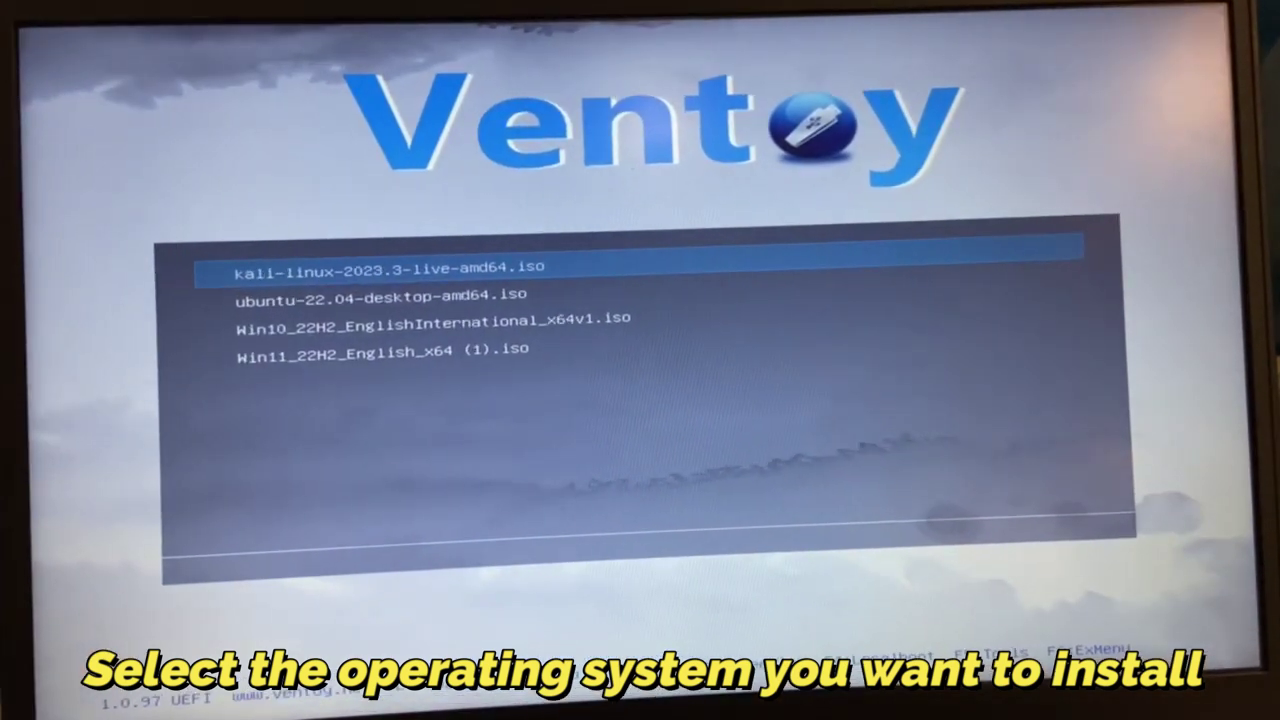
# Choose Win11_22H2_English_x64 (1).iso in the Ventoy boot menu and boot it in normal mode
pyautogui.press('Down')
pyautogui.press('Down')
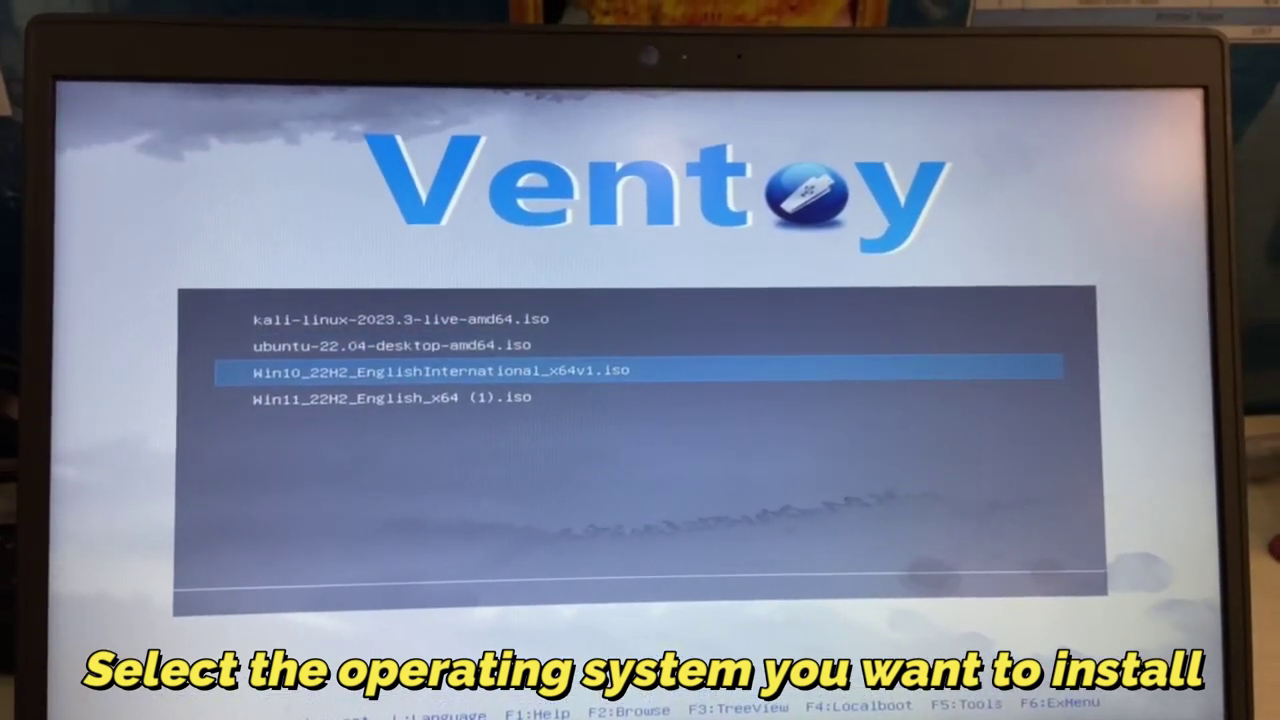
pyautogui.press('Up')
pyautogui.press('Up')
pyautogui.press('Down')
pyautogui.press('Down')
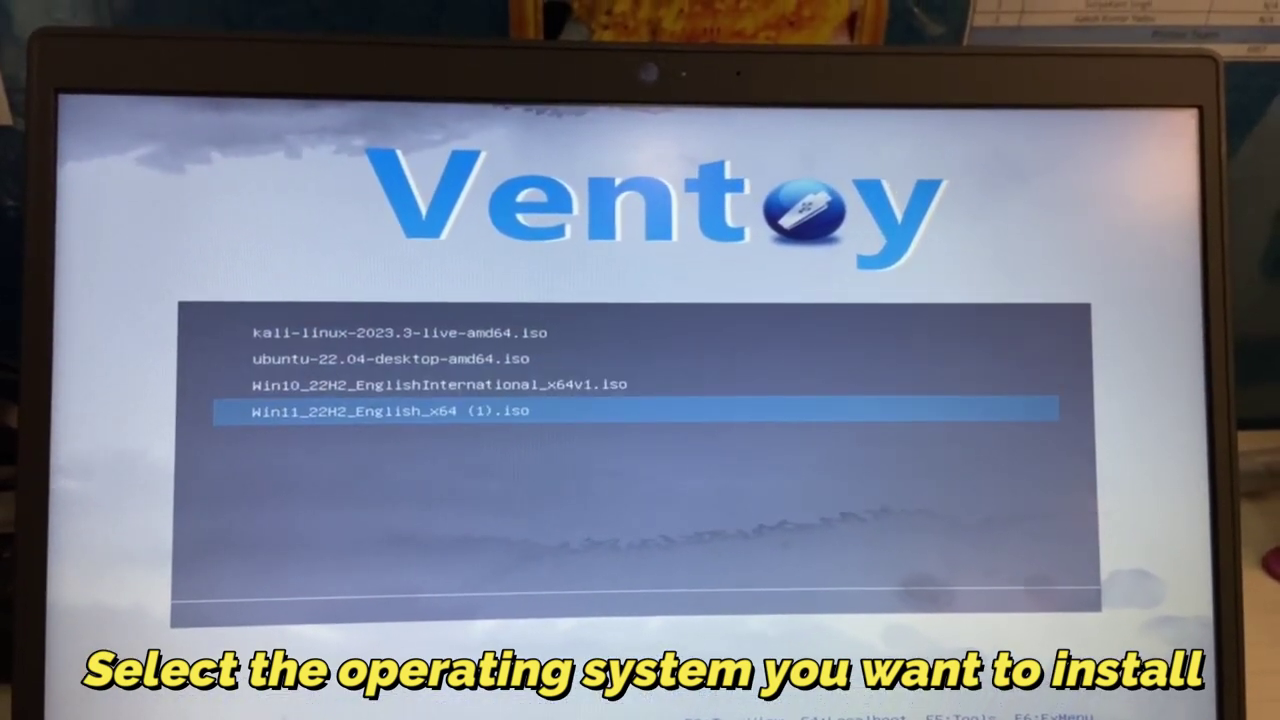
pyautogui.press('Return')
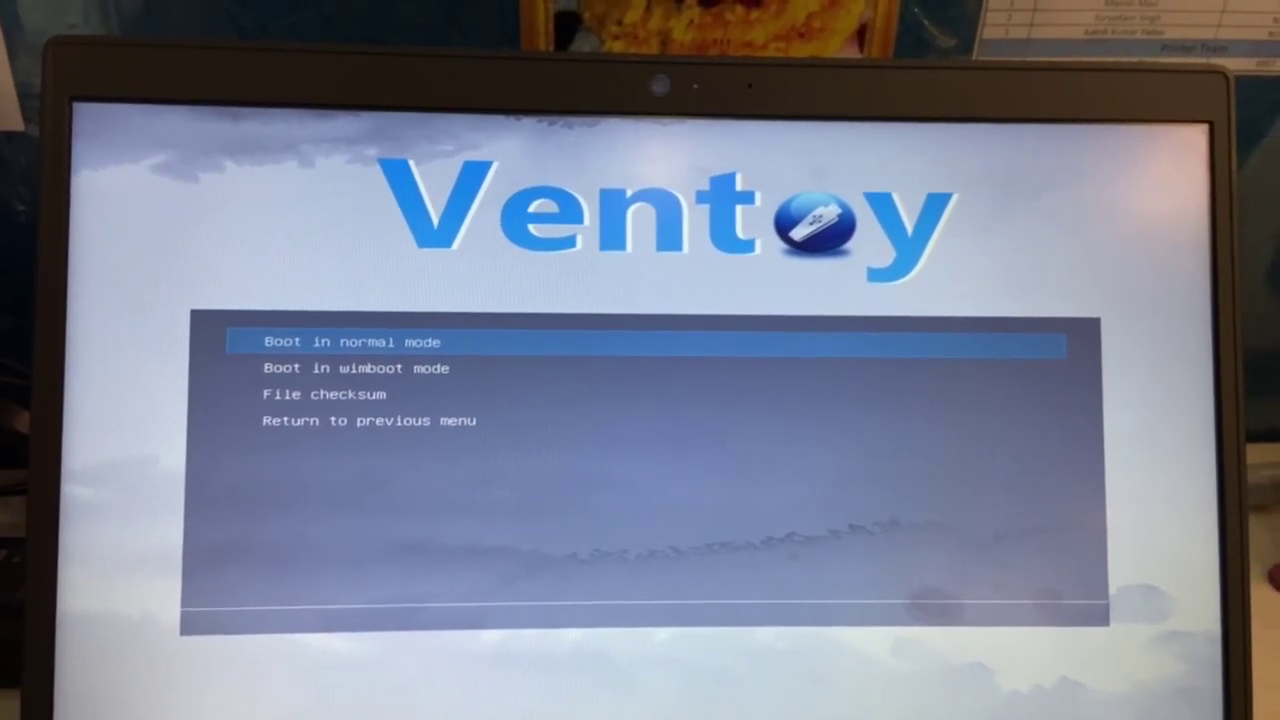
pyautogui.press('Return')
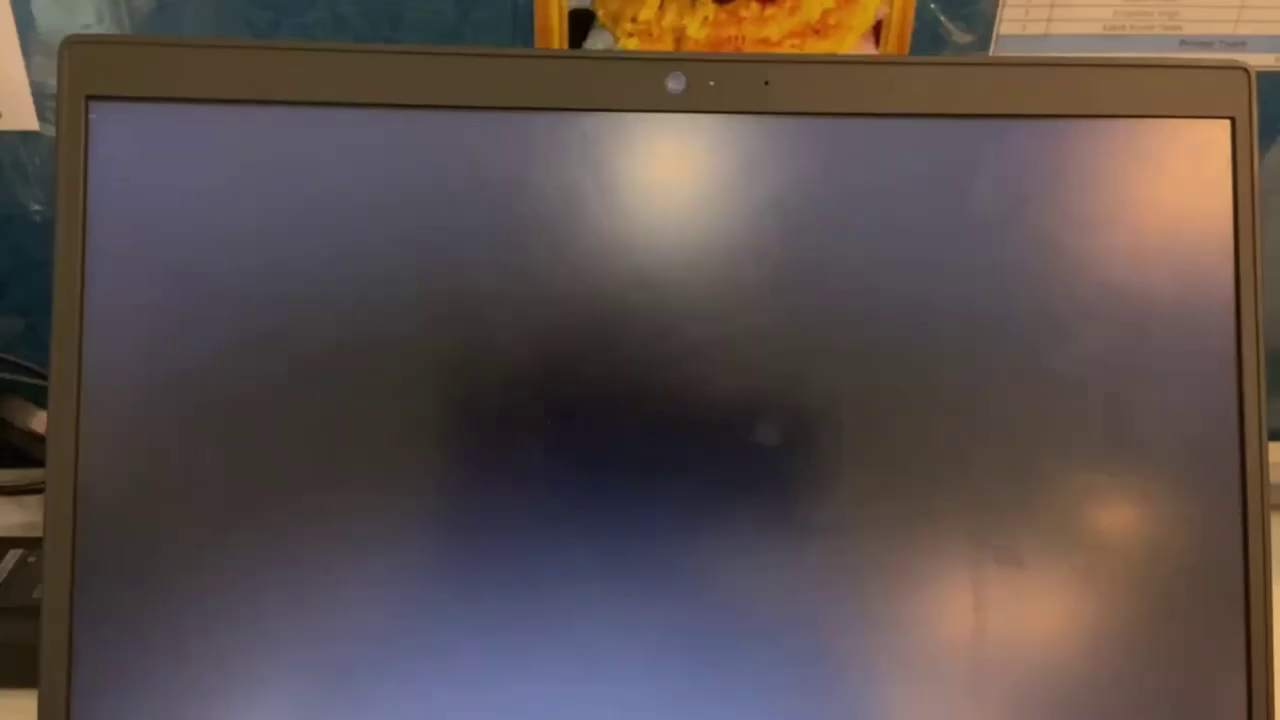
pyautogui.press('Return')
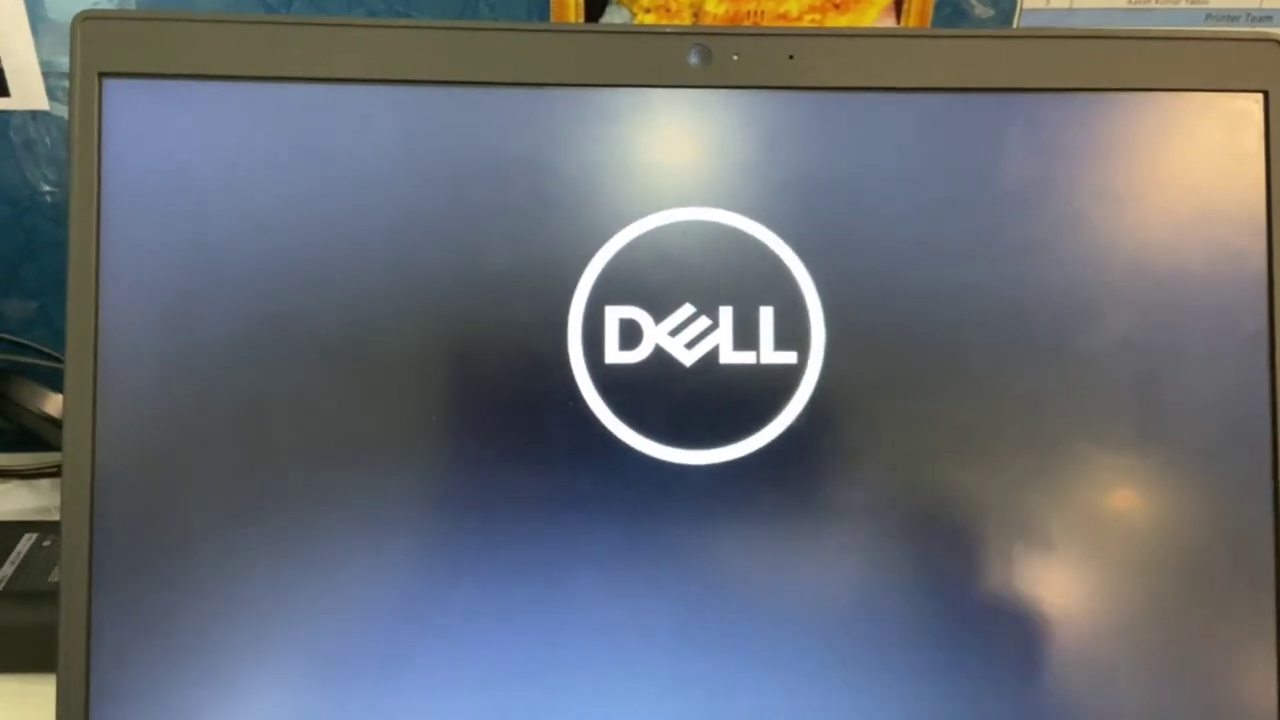